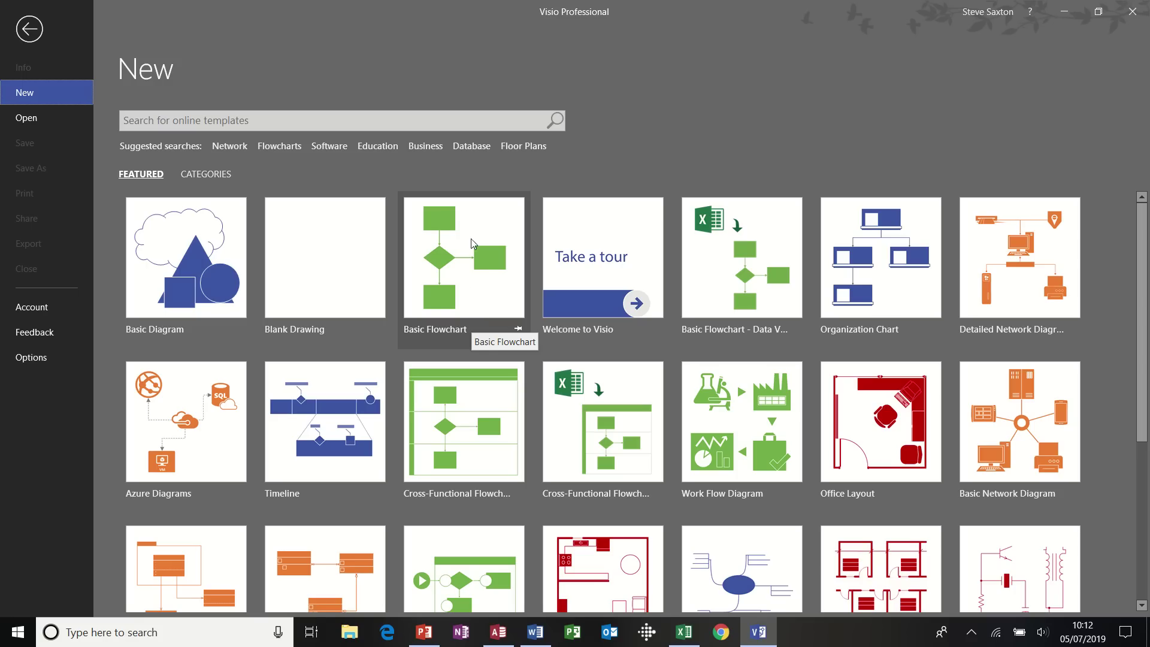
Open a Timeline drawing, drop a Block timeline, cancel its date settings and delete it
{"action": "double_click", "coordinate": [340, 432]}
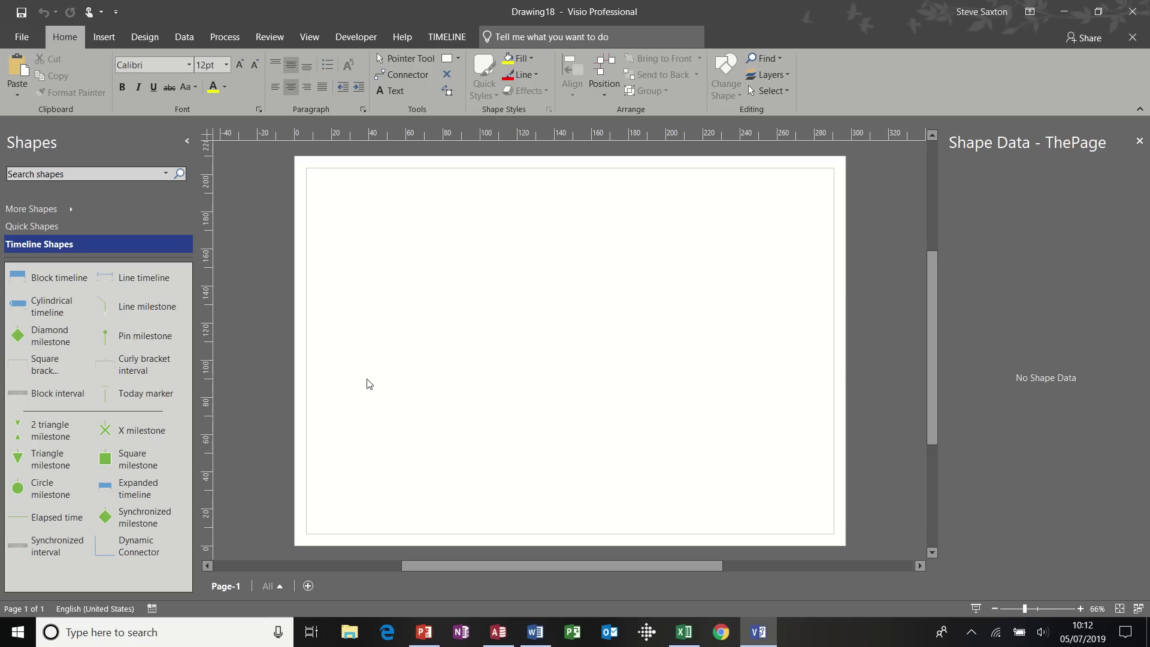
{"action": "left_click_drag", "start_coordinate": [52, 277], "coordinate": [569, 250]}
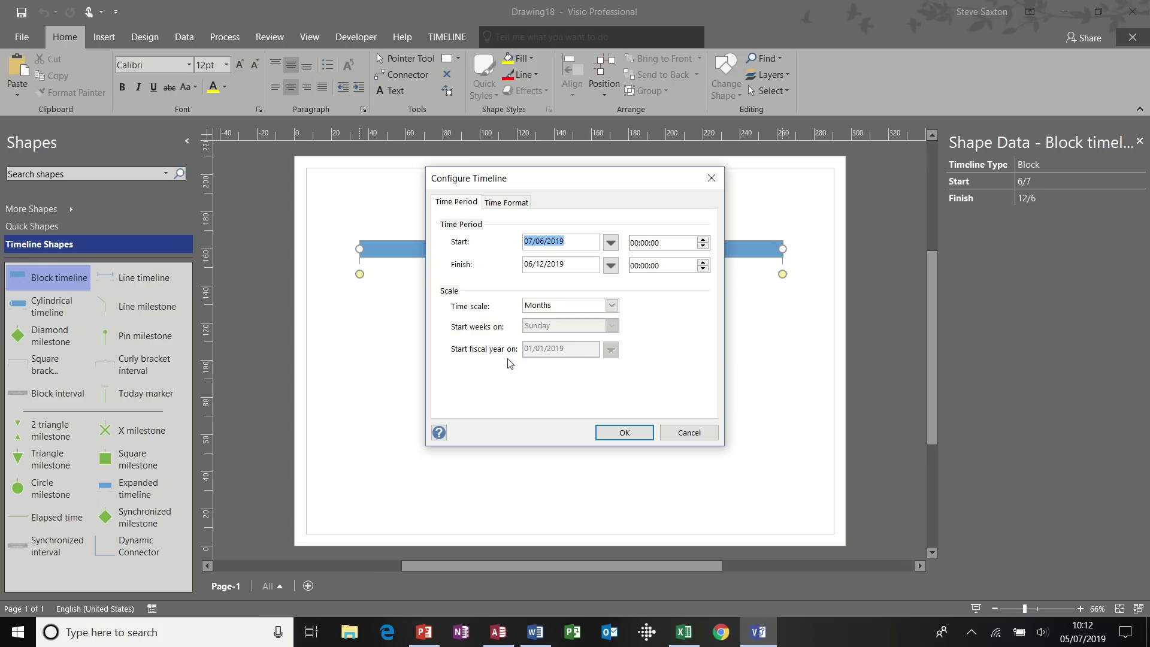
{"action": "left_click", "coordinate": [677, 428]}
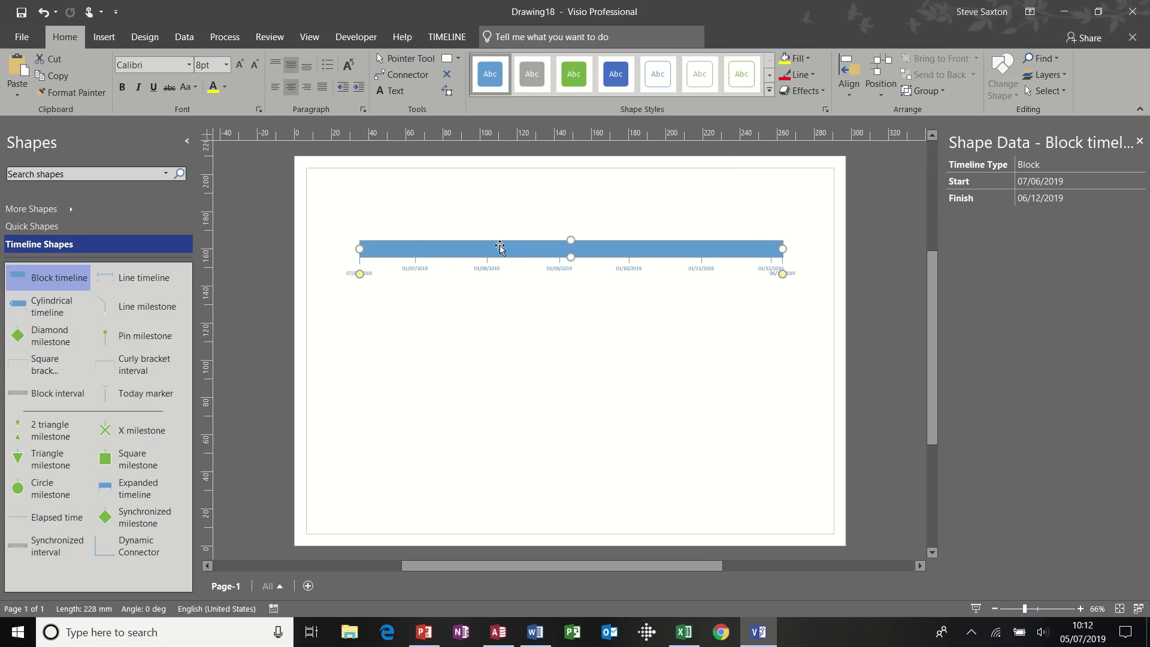
{"action": "key", "text": "Delete"}
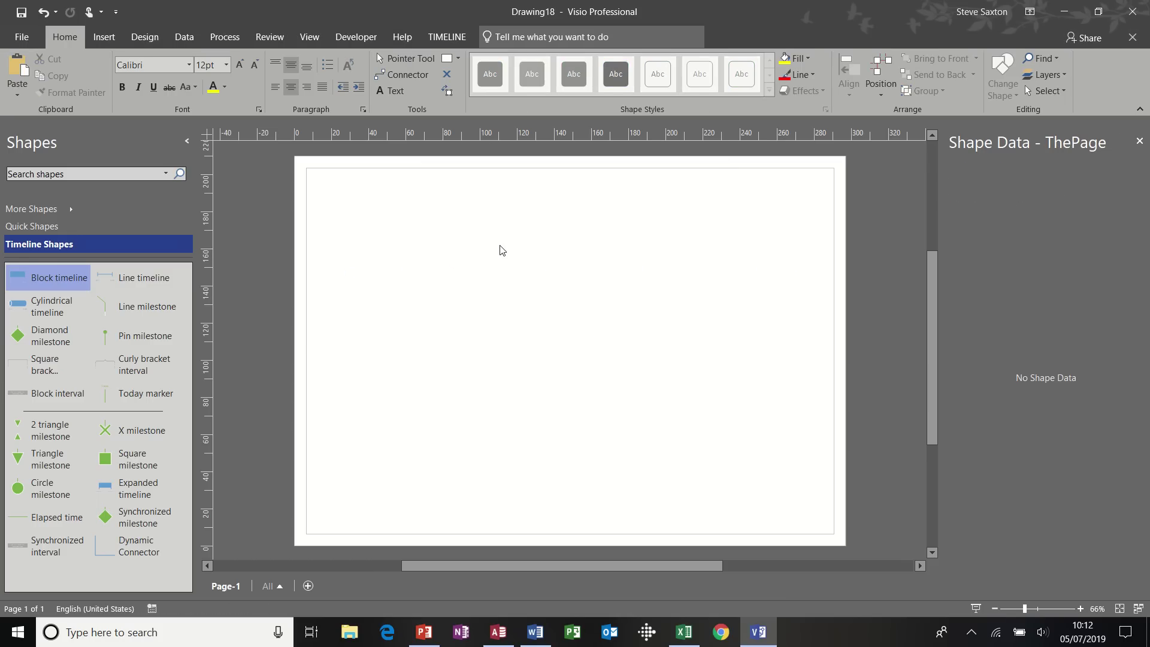
Start a timeline data import from the Build a wooden house 2019.mpp project file
{"action": "left_click", "coordinate": [451, 37]}
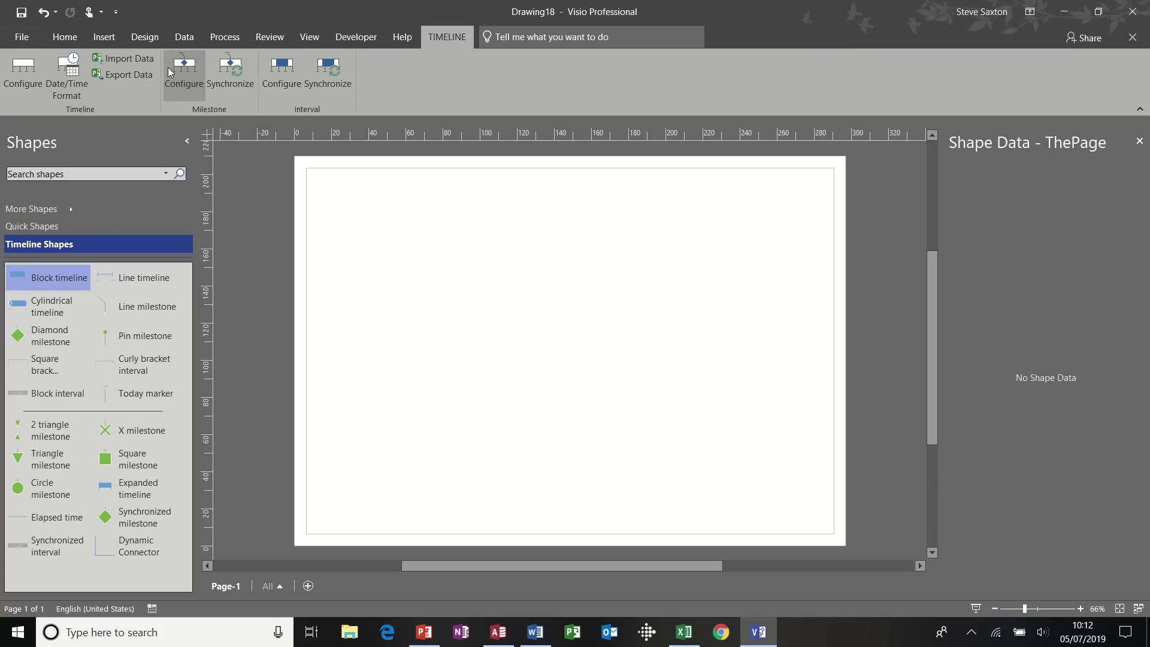
{"action": "left_click", "coordinate": [128, 58]}
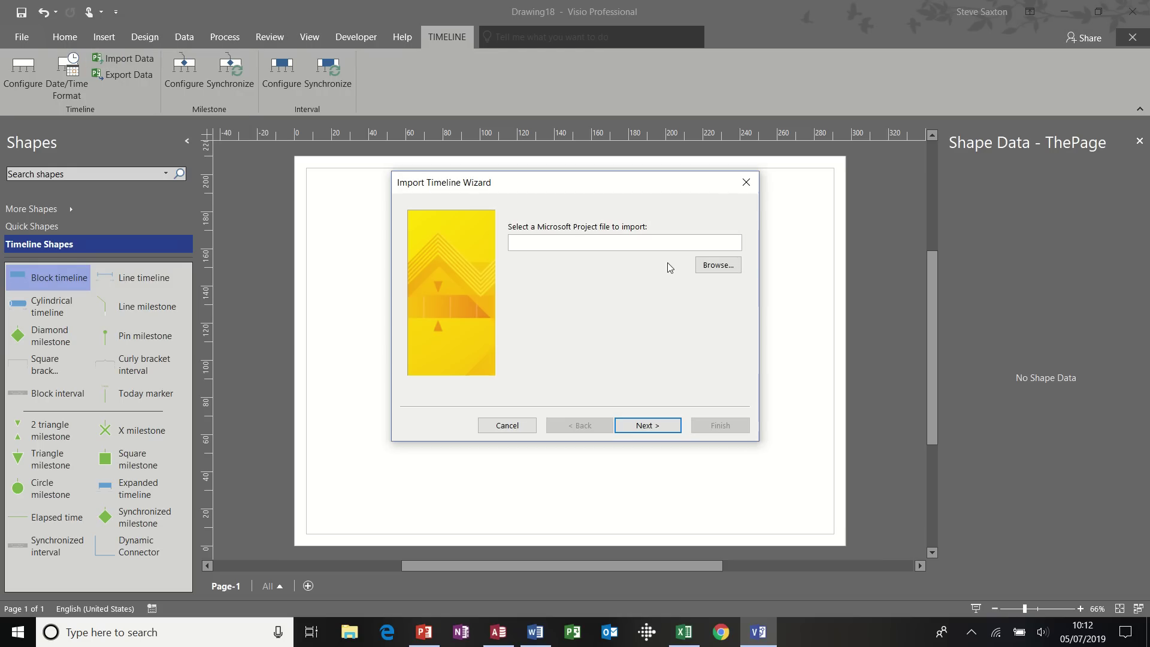
{"action": "left_click", "coordinate": [718, 268]}
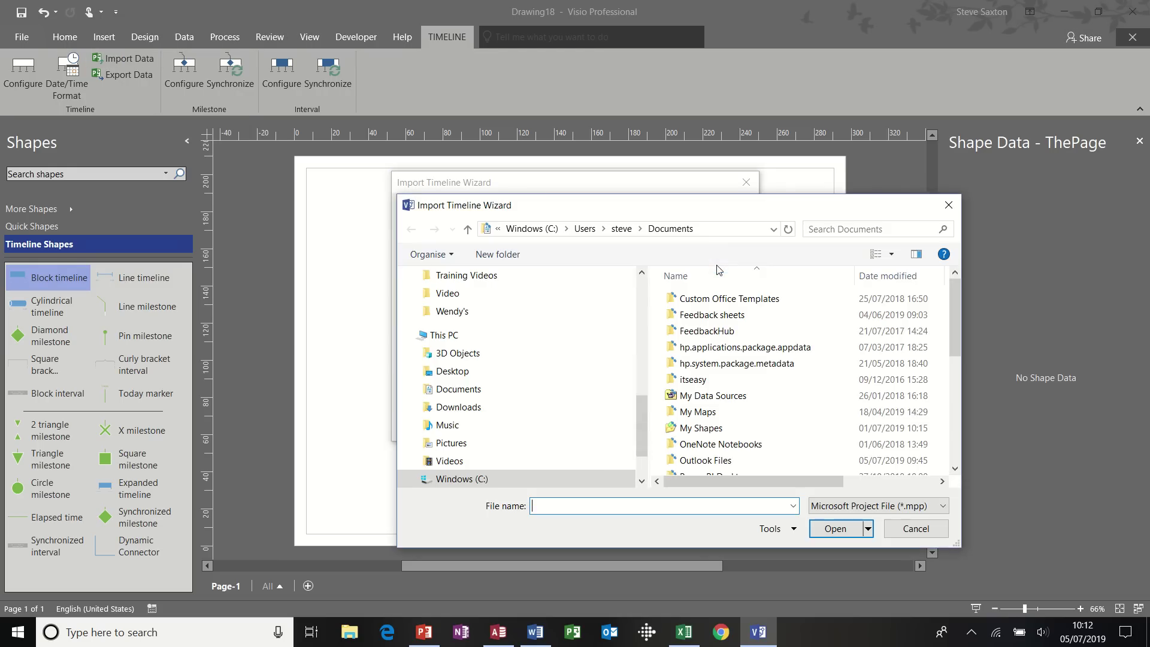
{"action": "left_click_drag", "start_coordinate": [958, 293], "coordinate": [958, 384]}
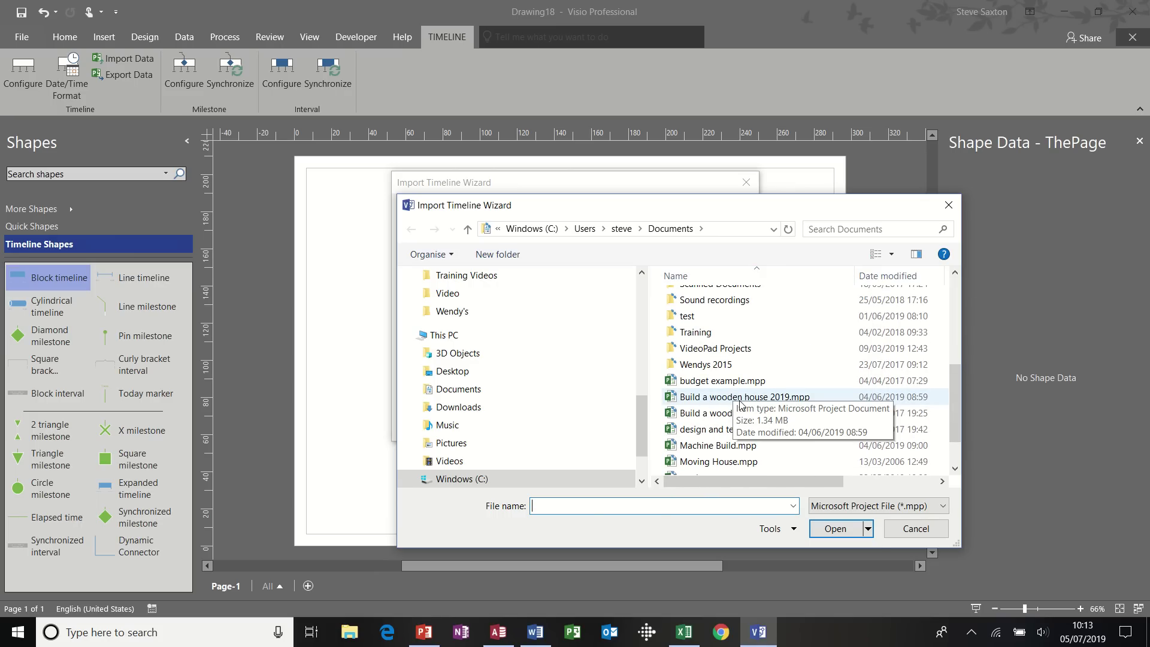
{"action": "double_click", "coordinate": [739, 401]}
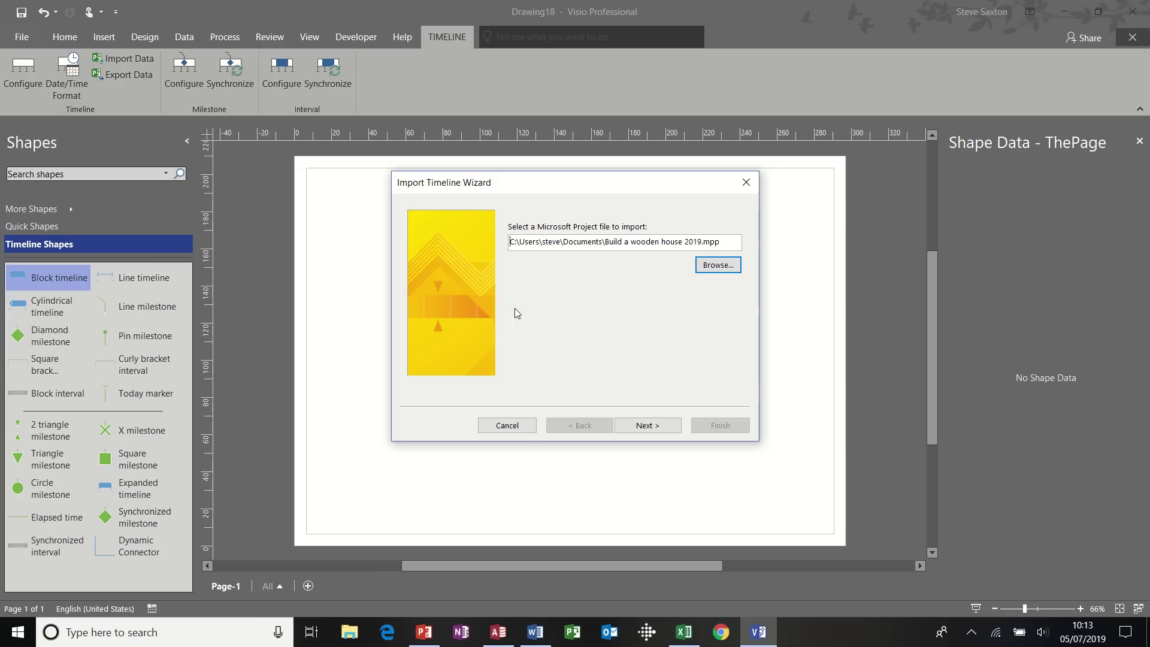
Include all task types with the default timeline shapes and build the block timeline
{"action": "left_click", "coordinate": [655, 427]}
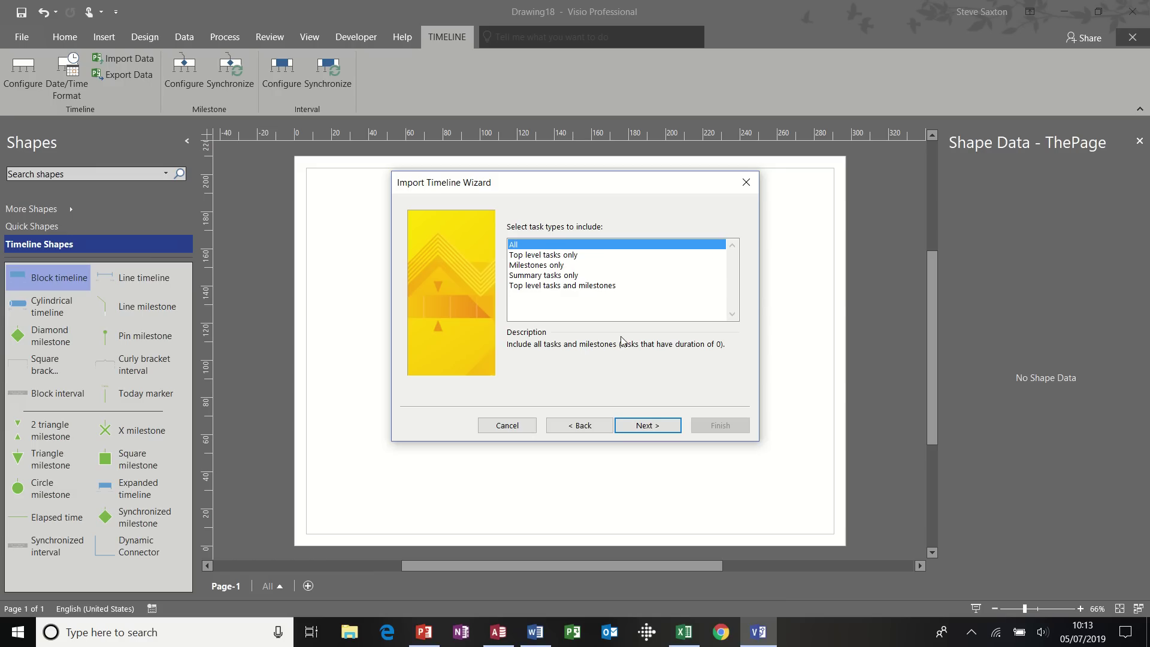
{"action": "left_click", "coordinate": [653, 427]}
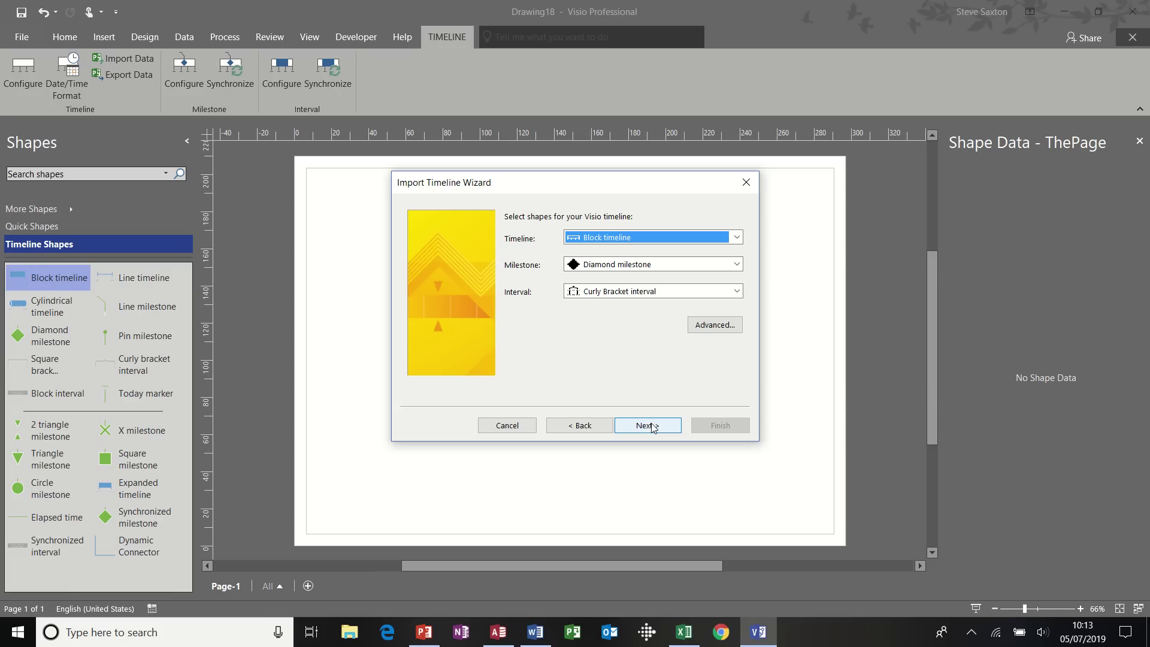
{"action": "left_click", "coordinate": [653, 426]}
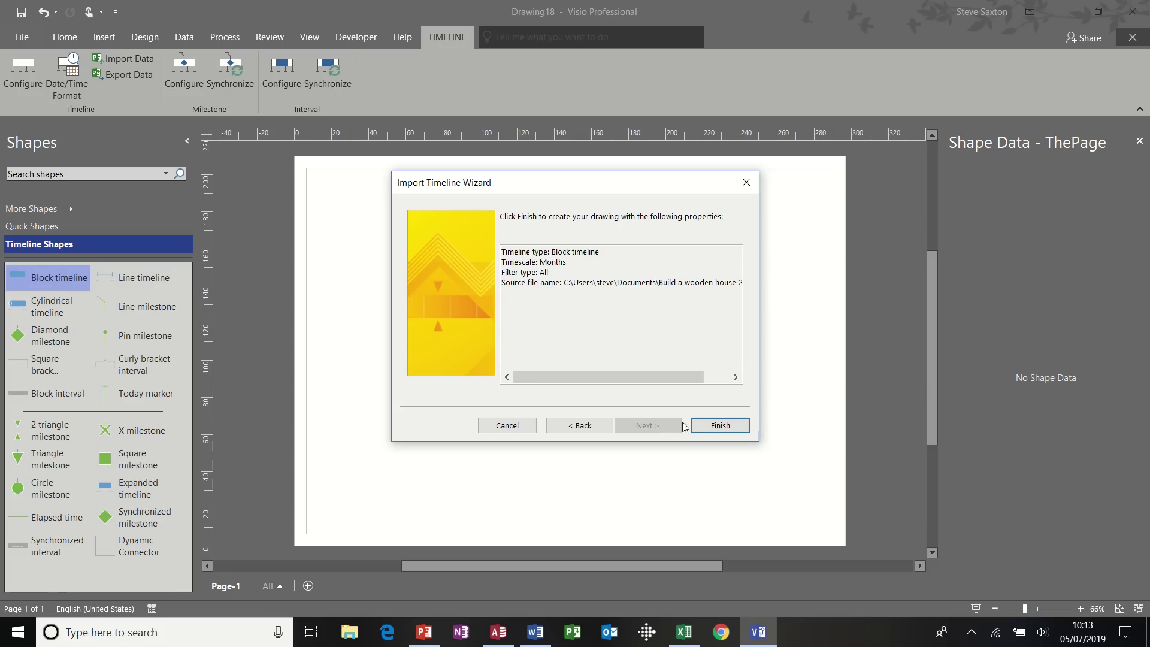
{"action": "left_click", "coordinate": [719, 425]}
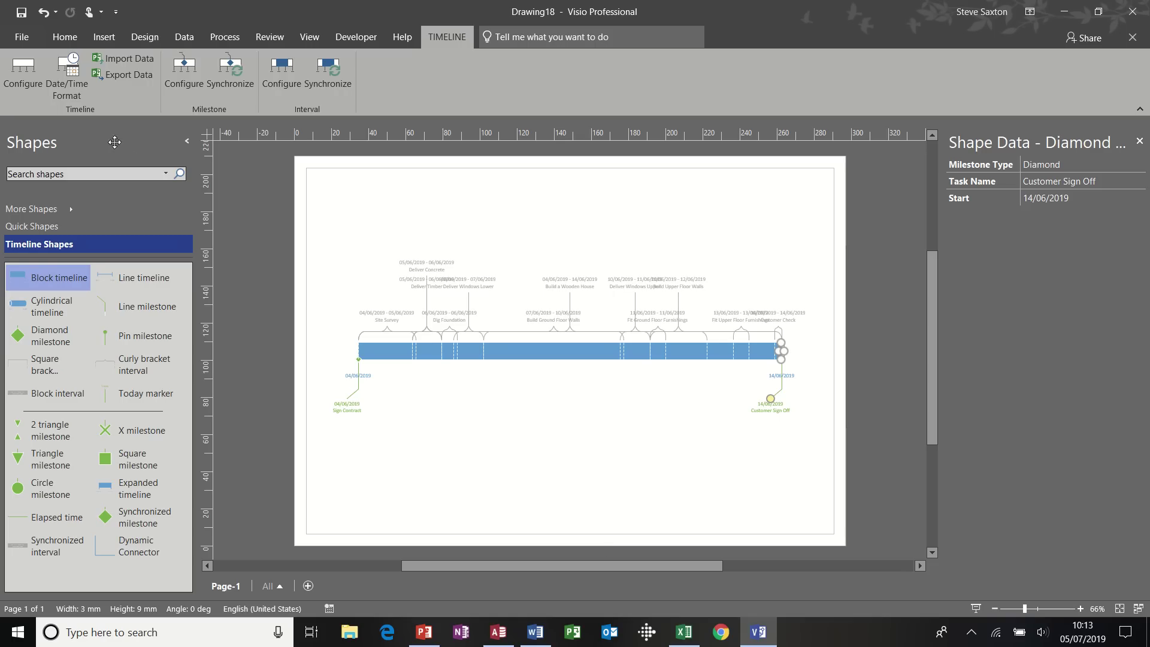
Create a new drawing from the Basic Flowchart template and show the Data commands
{"action": "left_click", "coordinate": [24, 39]}
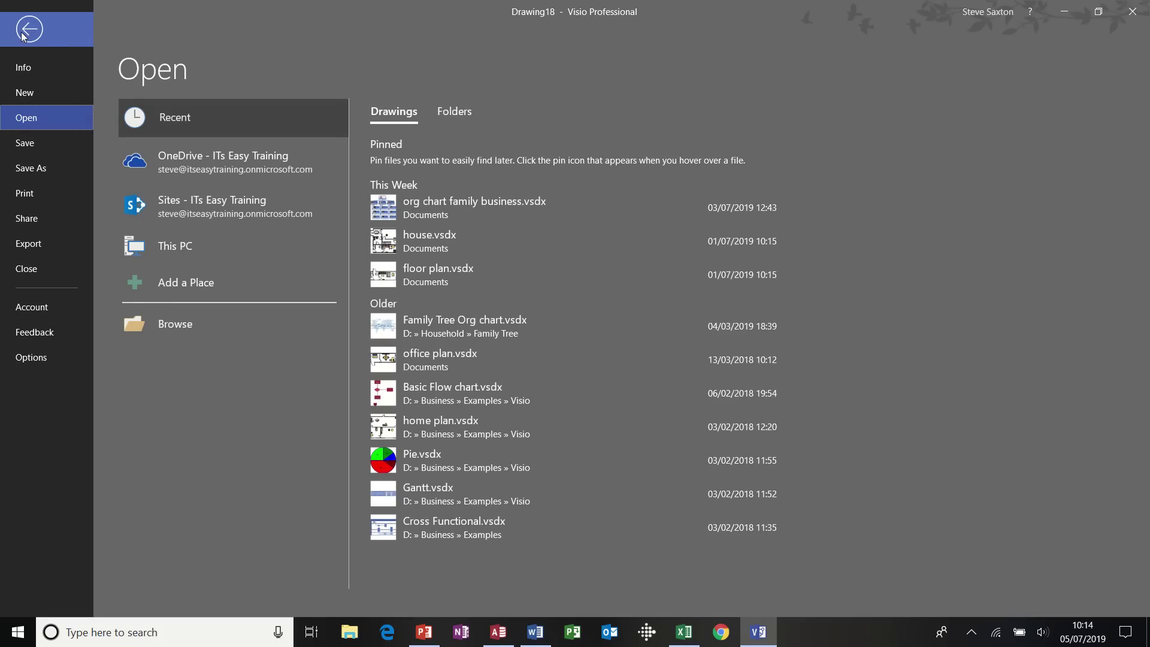
{"action": "left_click", "coordinate": [33, 91]}
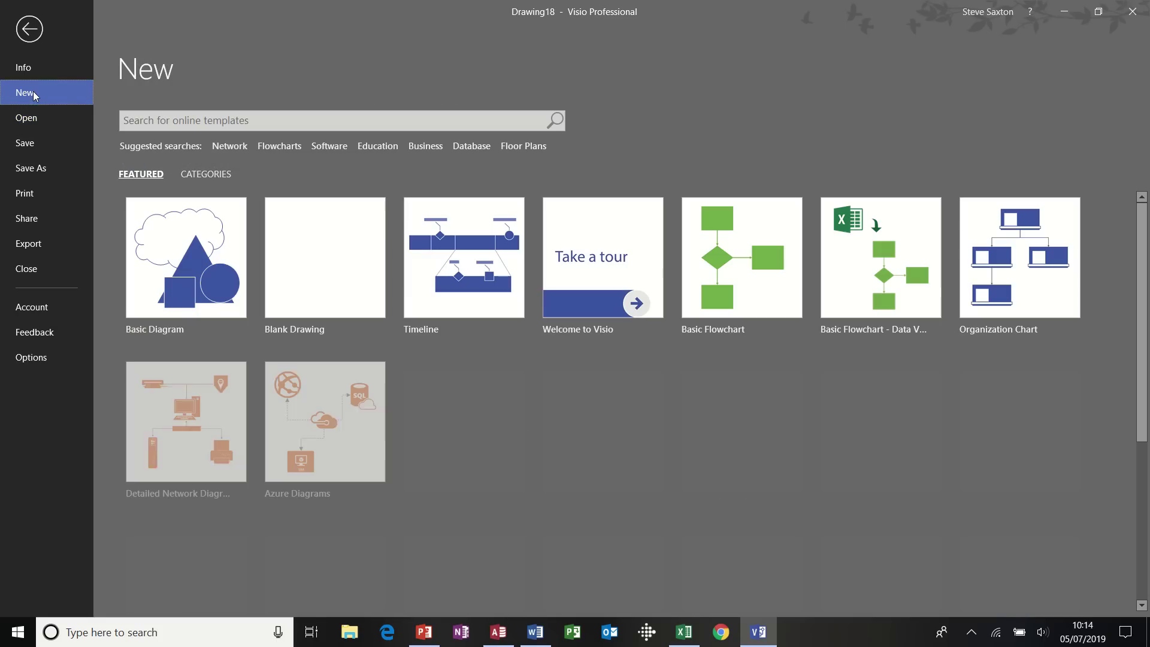
{"action": "double_click", "coordinate": [739, 241]}
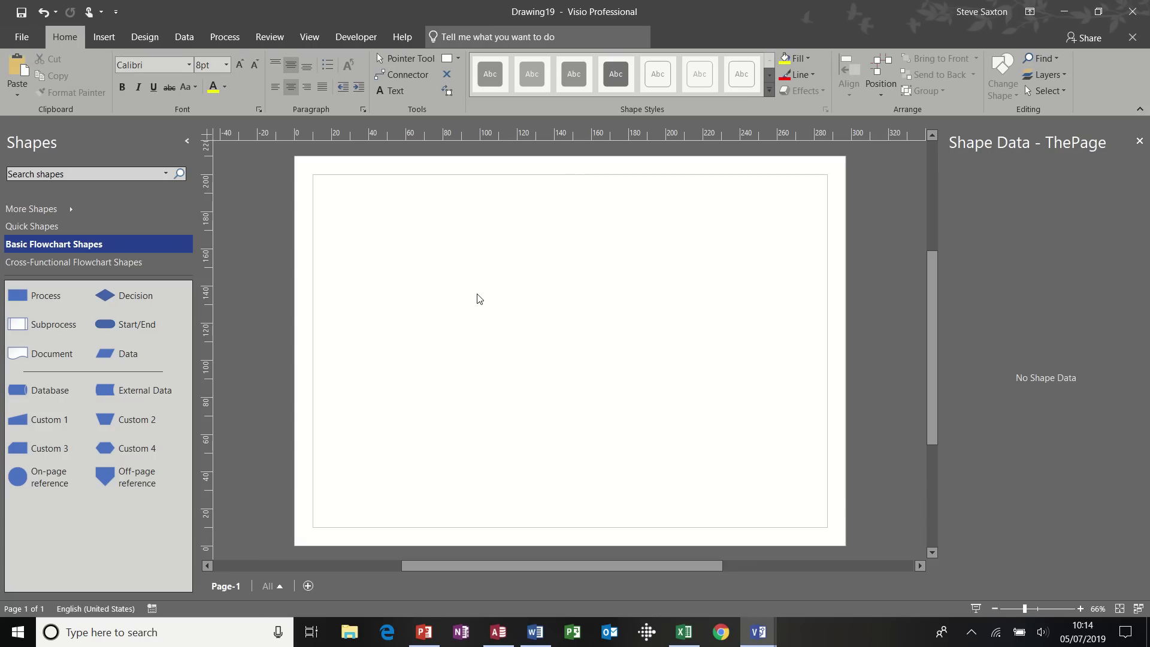
{"action": "left_click", "coordinate": [185, 40]}
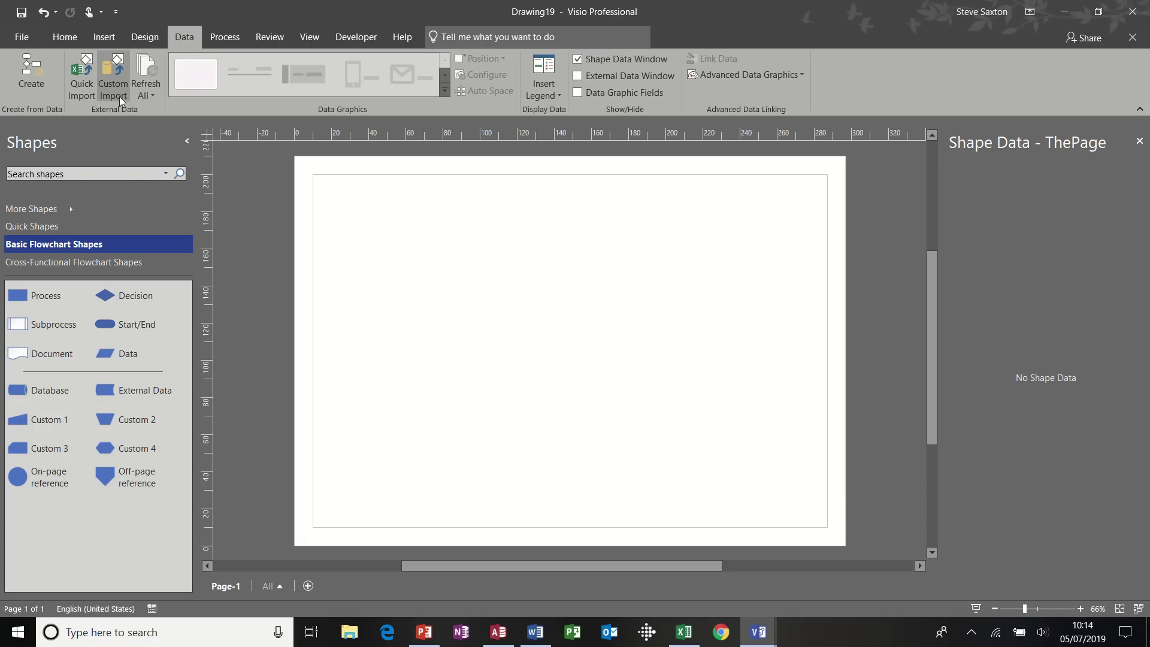
Custom-import the induction Process.xlsx workbook, using Sheet1$ with the first row as headings
{"action": "left_click", "coordinate": [114, 72]}
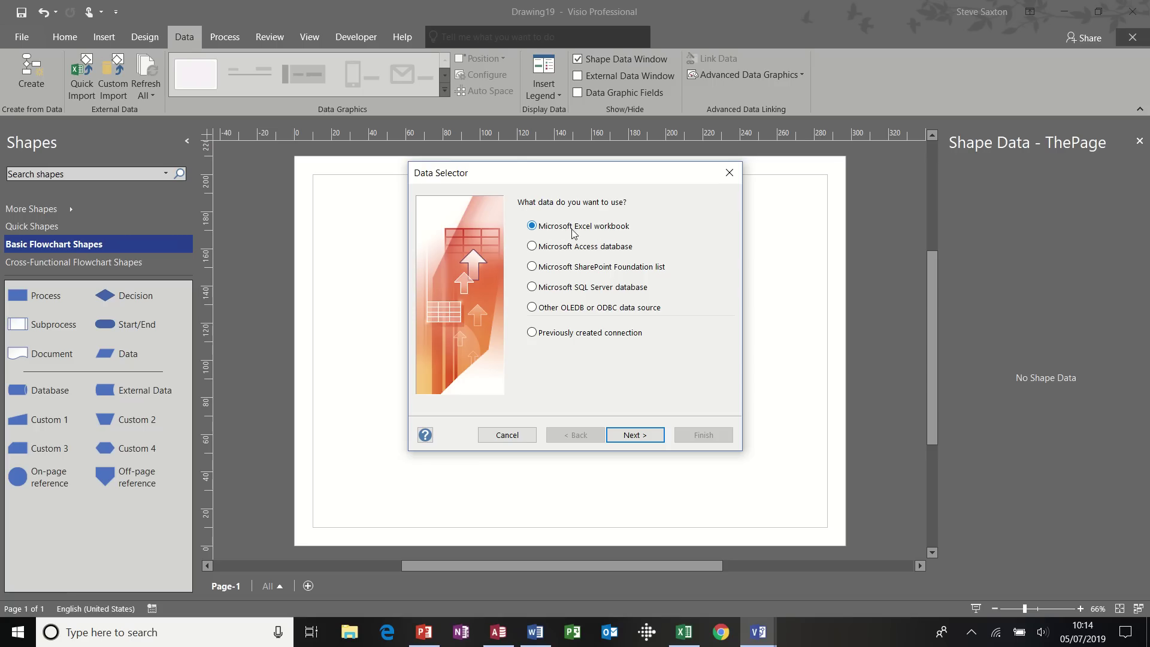
{"action": "left_click", "coordinate": [636, 436]}
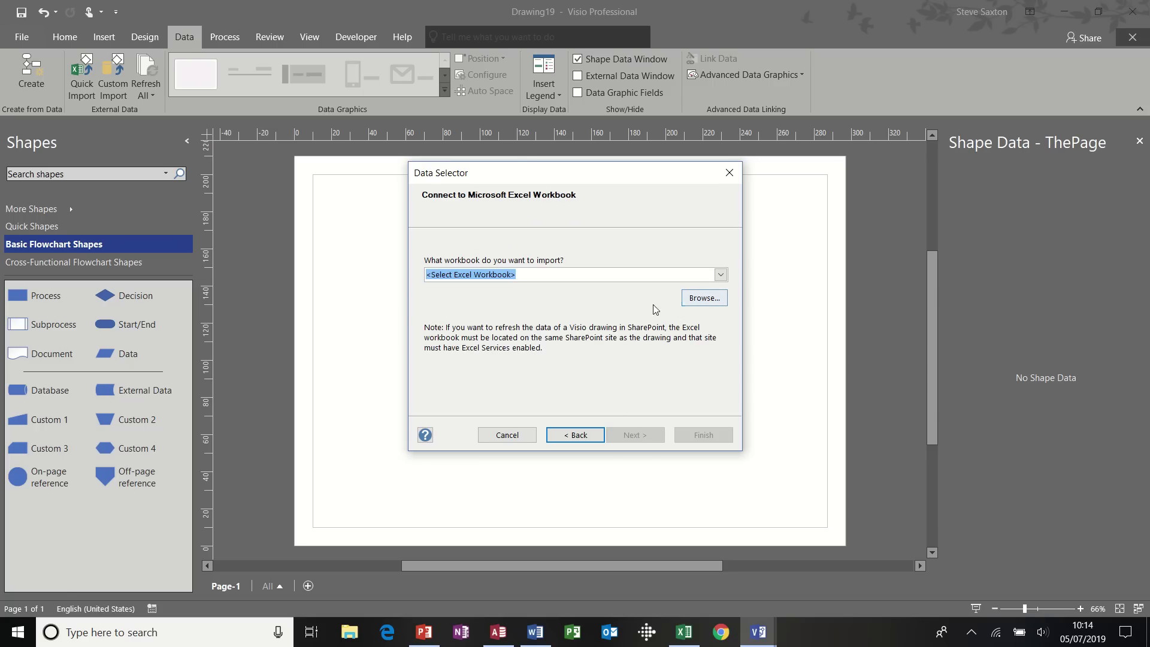
{"action": "left_click", "coordinate": [721, 276]}
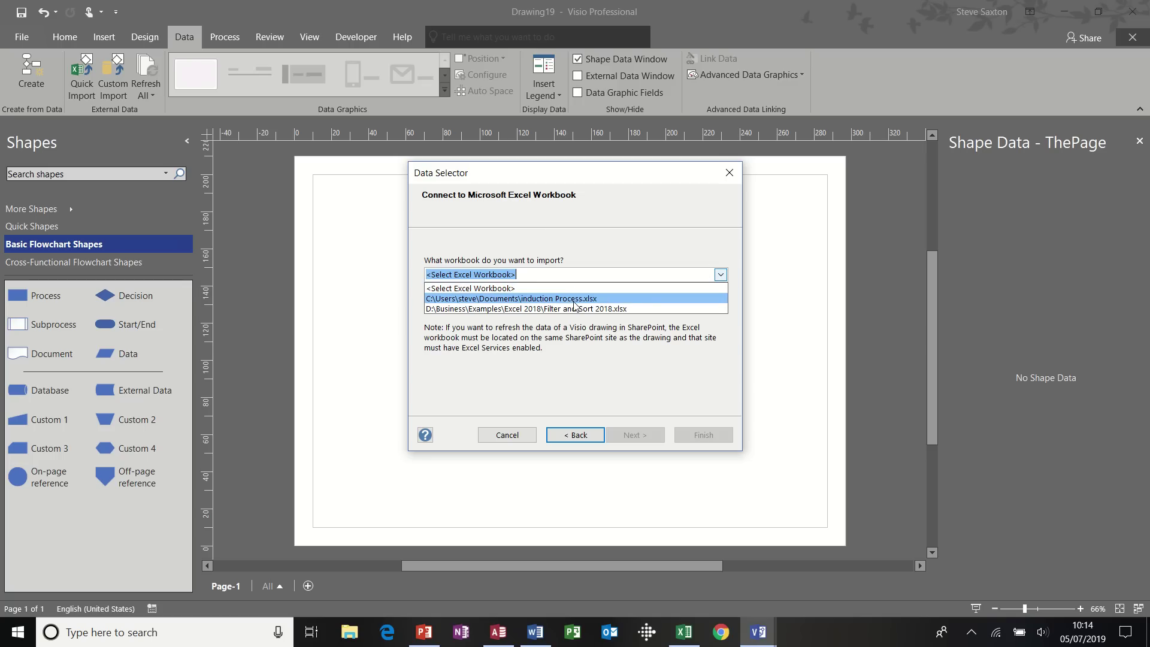
{"action": "left_click", "coordinate": [519, 297]}
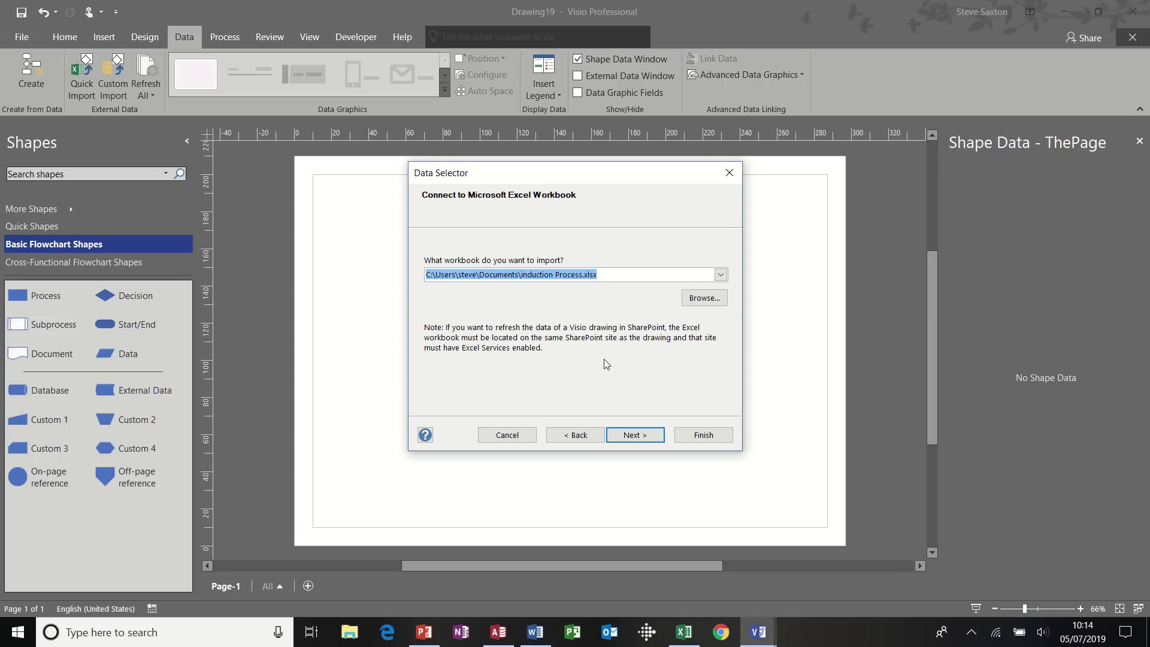
{"action": "left_click", "coordinate": [634, 435]}
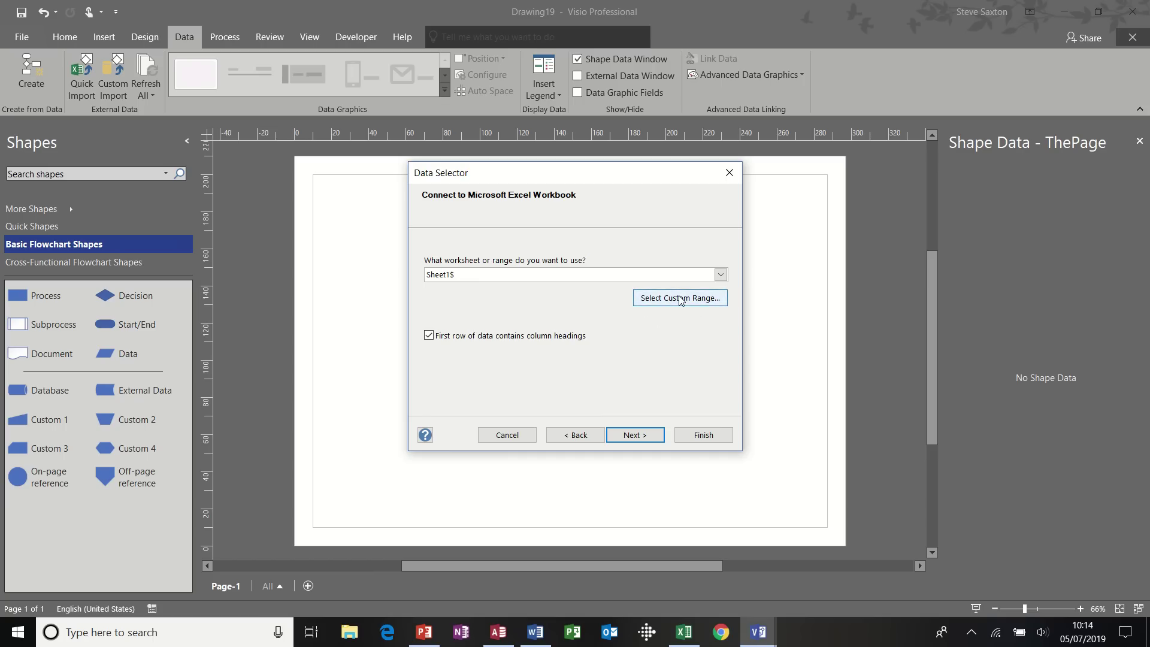
{"action": "left_click", "coordinate": [636, 435]}
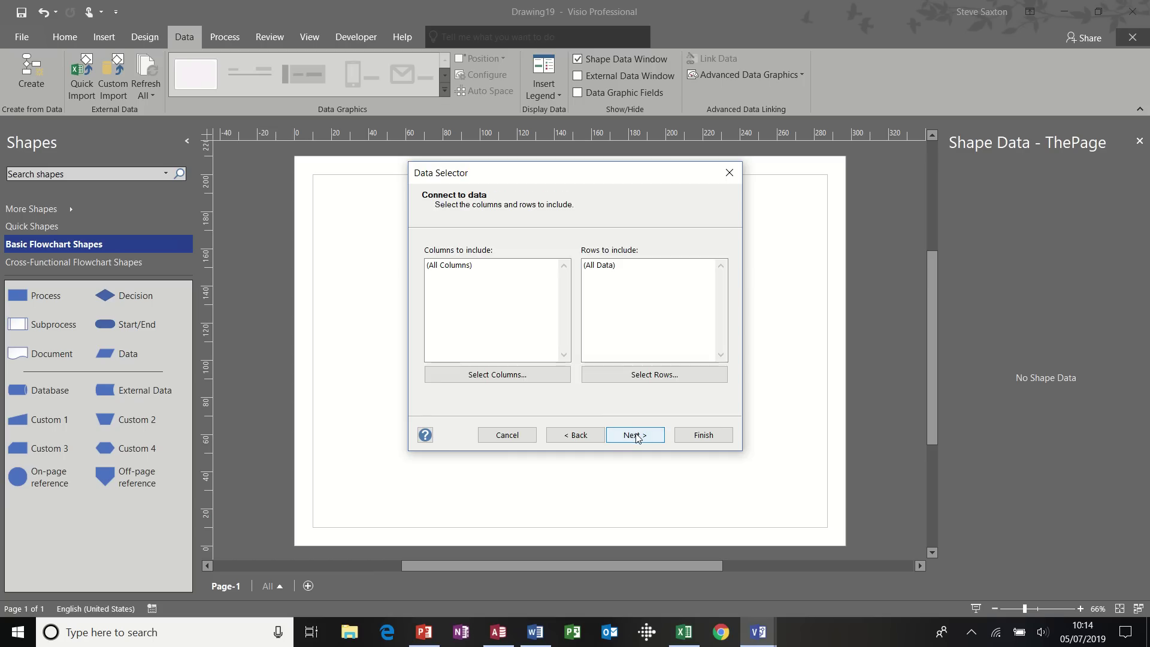
Import all four columns and six rows, with Process as the refresh identifier
{"action": "left_click", "coordinate": [509, 375]}
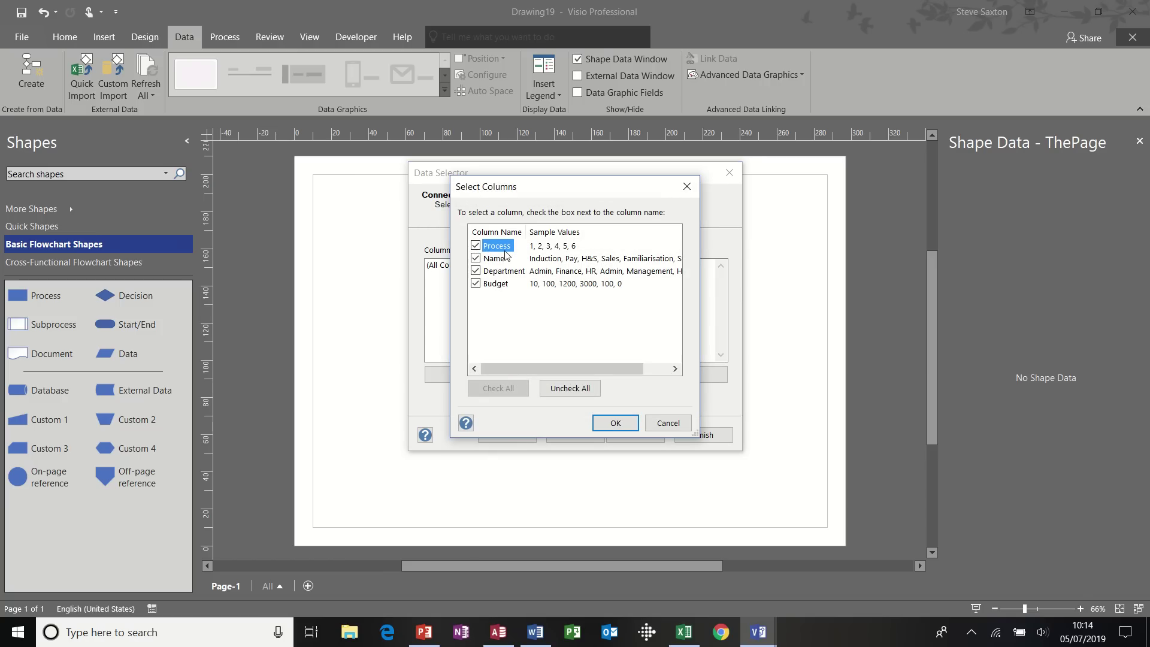
{"action": "left_click", "coordinate": [604, 422]}
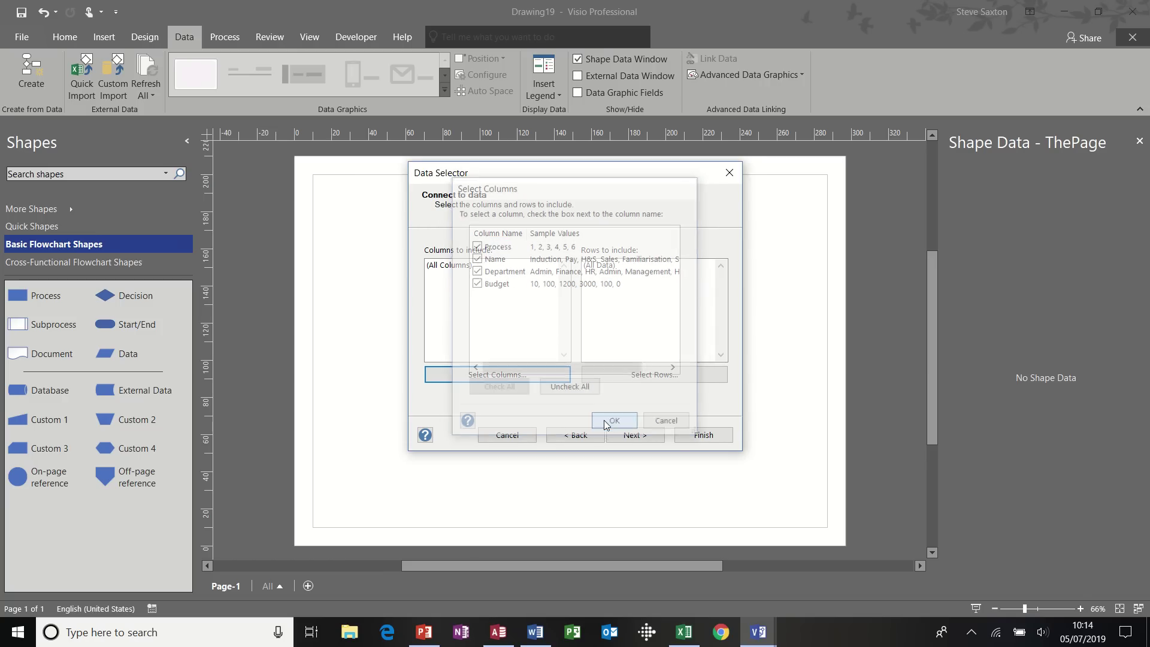
{"action": "left_click", "coordinate": [638, 378]}
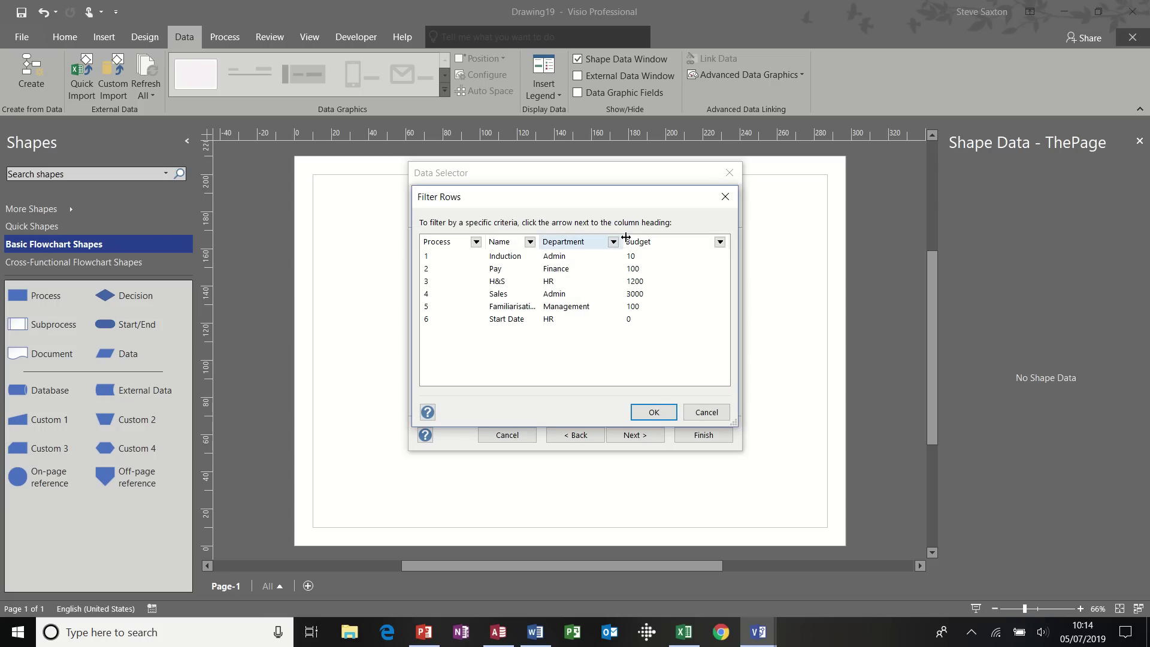
{"action": "left_click", "coordinate": [644, 413]}
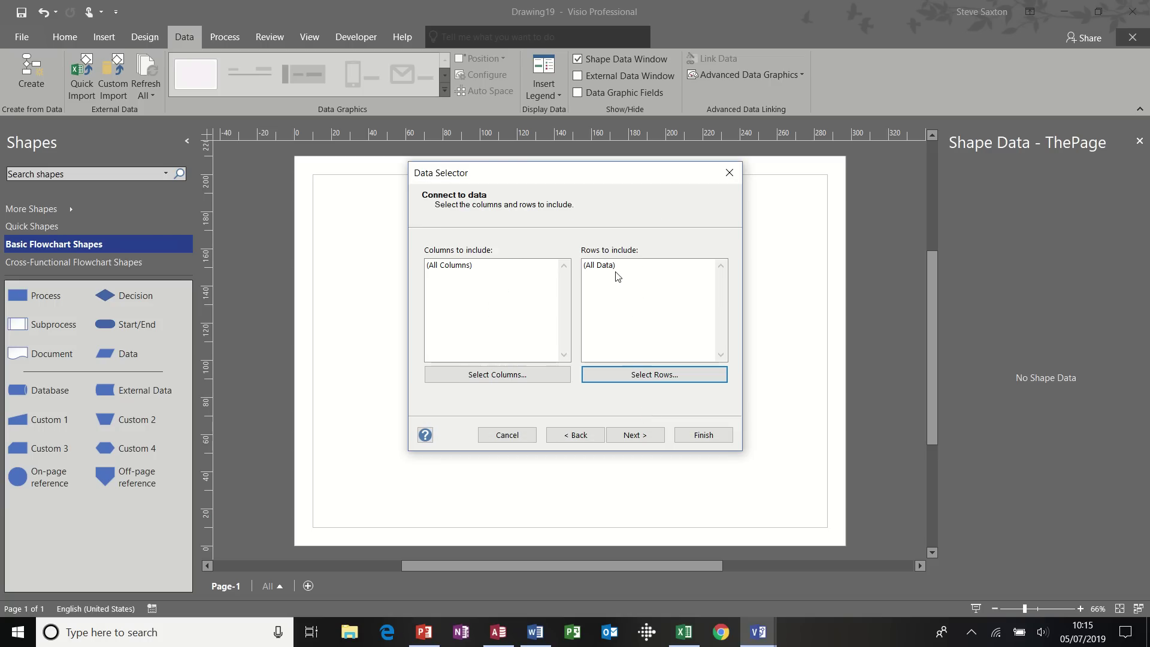
{"action": "left_click", "coordinate": [634, 435]}
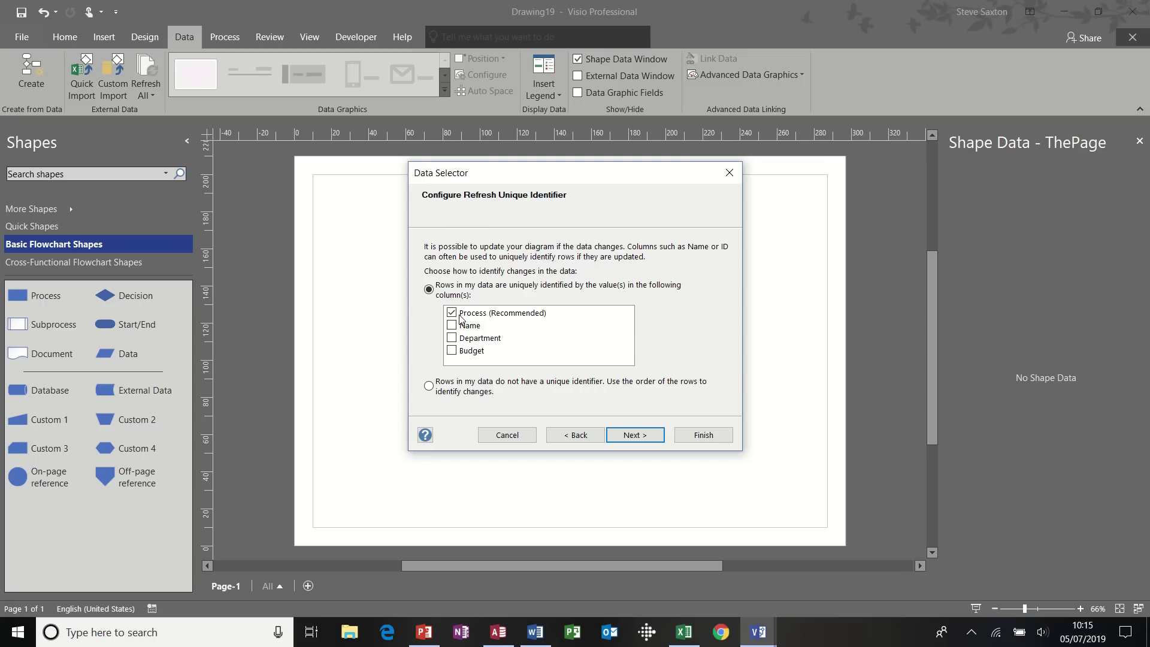
{"action": "left_click", "coordinate": [631, 434]}
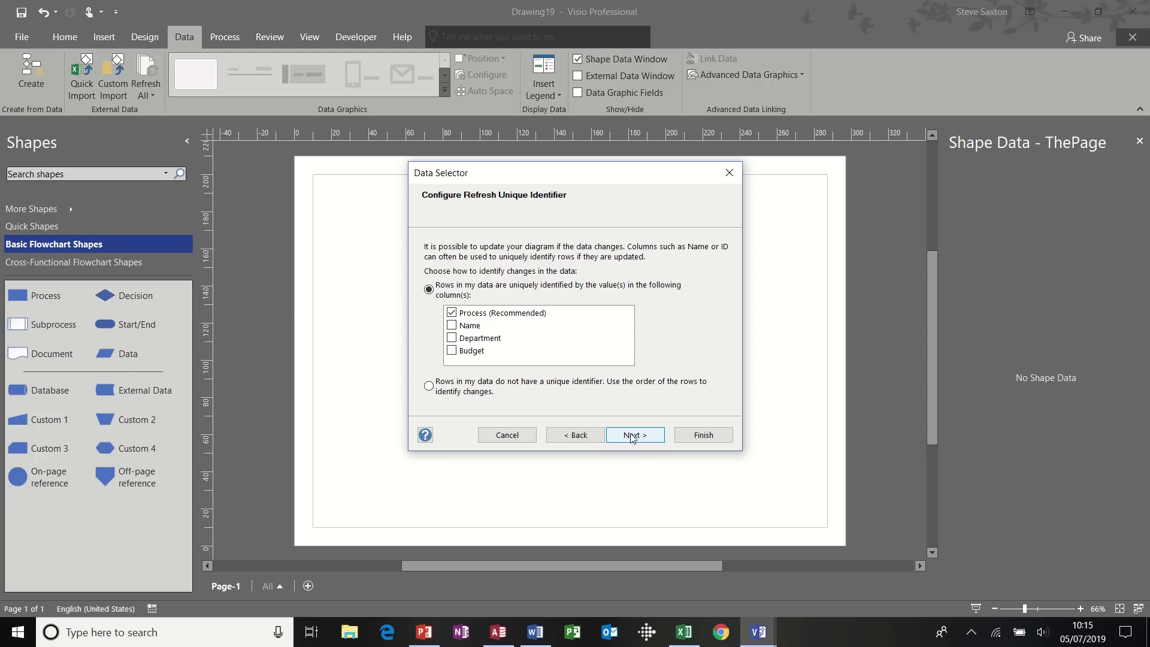
{"action": "left_click", "coordinate": [698, 436]}
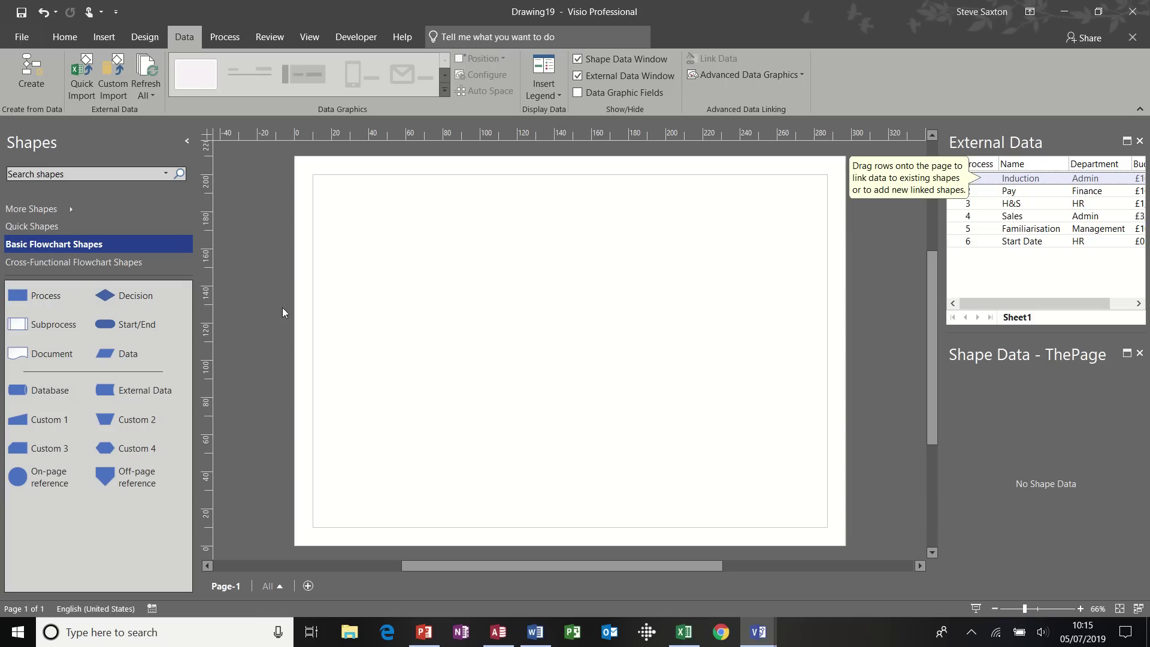
Place the Induction row as a linked Start/End shape and turn on the Connector tool
{"action": "left_click", "coordinate": [114, 326]}
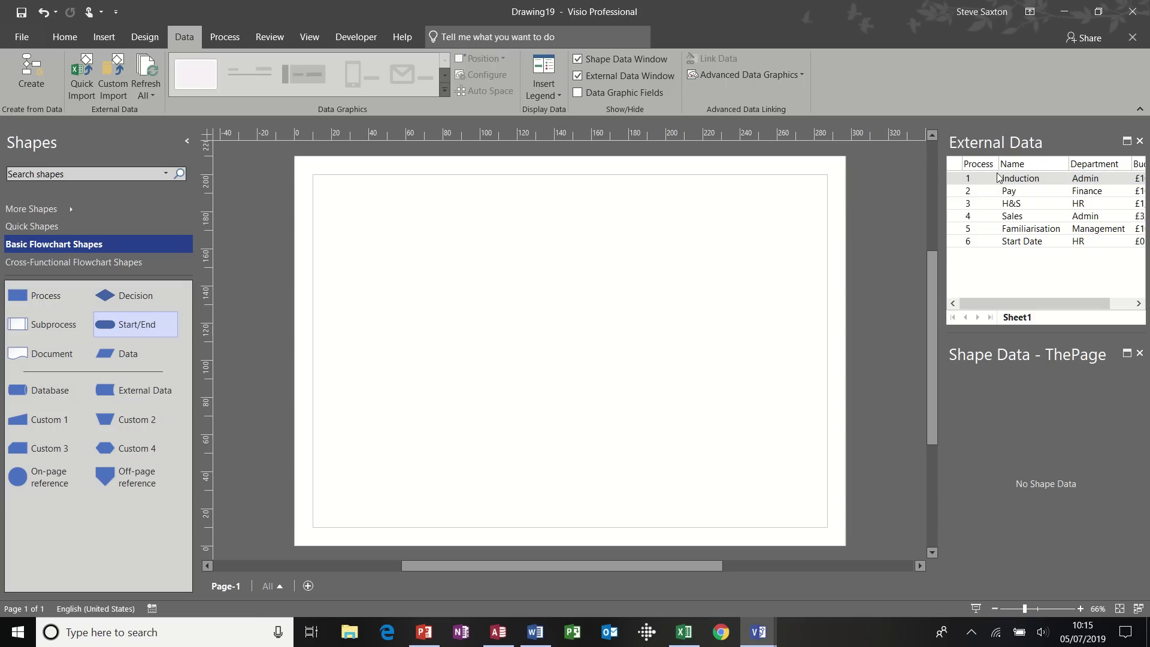
{"action": "left_click_drag", "start_coordinate": [1023, 179], "coordinate": [529, 206]}
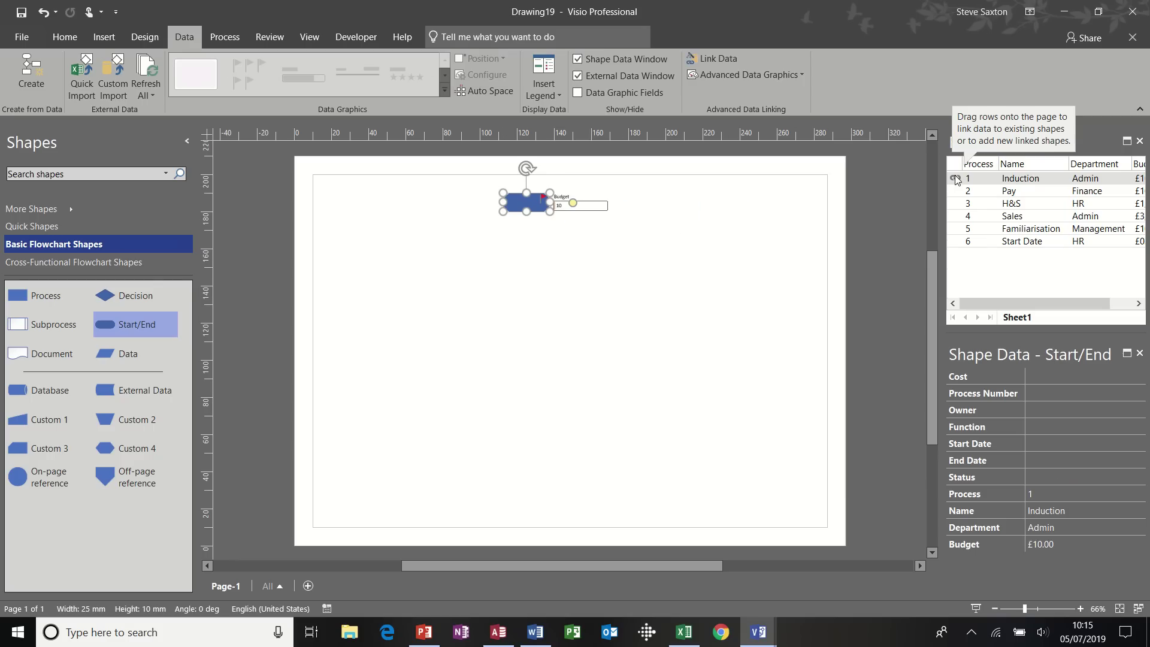
{"action": "left_click", "coordinate": [70, 38]}
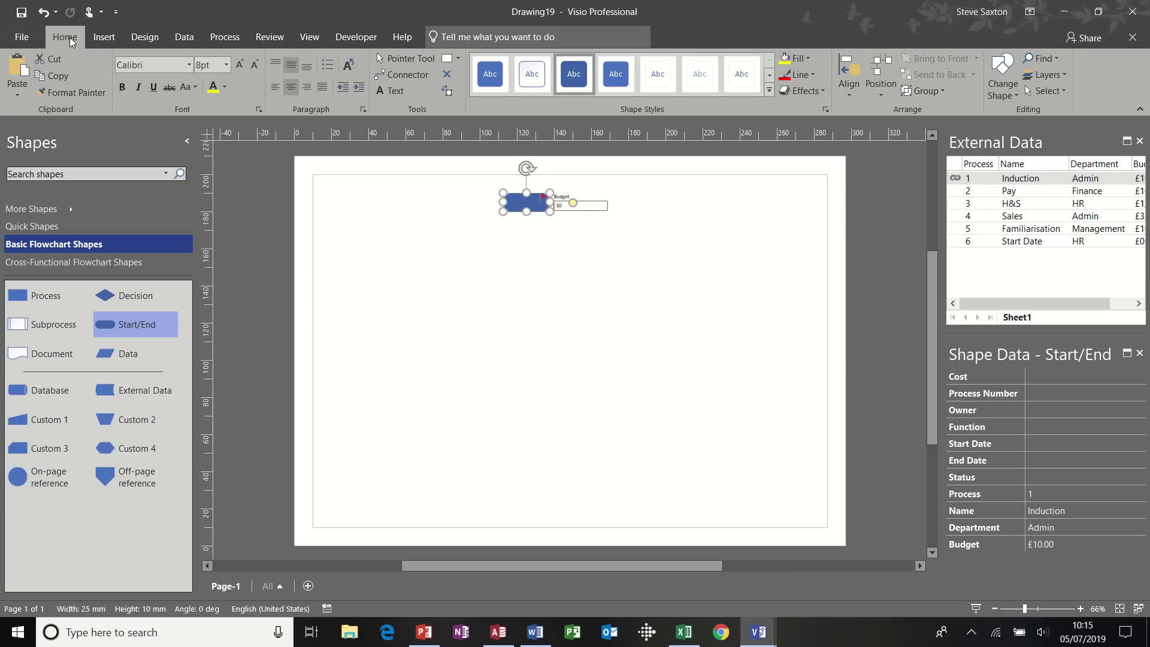
{"action": "left_click", "coordinate": [405, 74]}
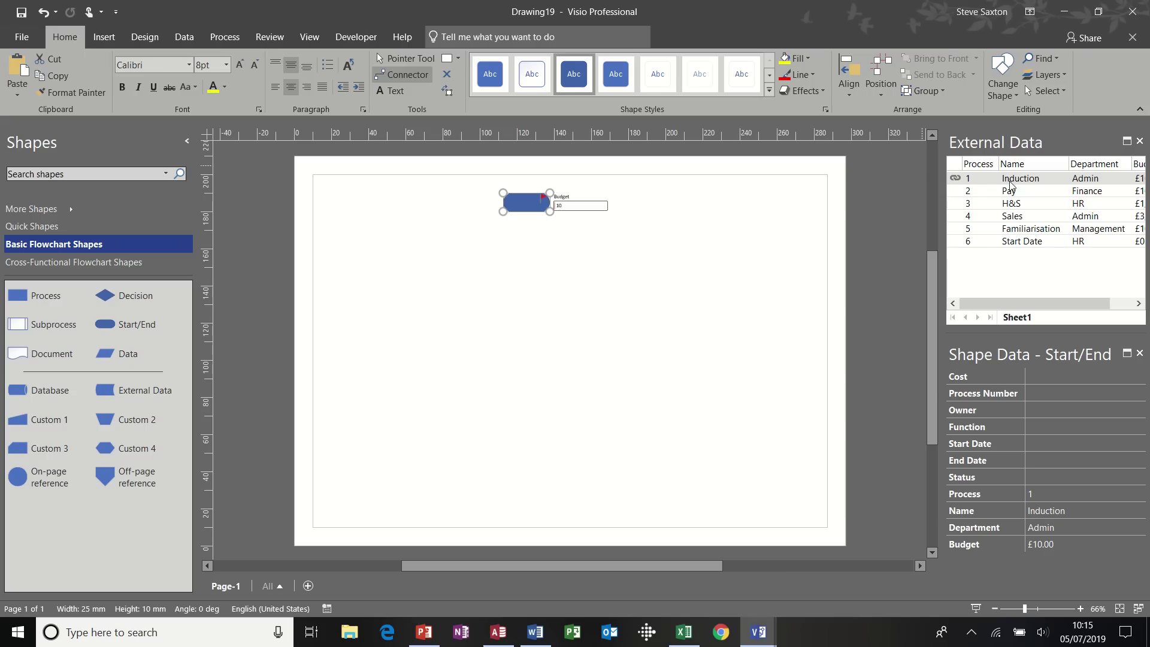
Add Pay, H&S, Sales and Familiarisation as connected Process shapes, then Start Date as Start/End
{"action": "left_click", "coordinate": [46, 295]}
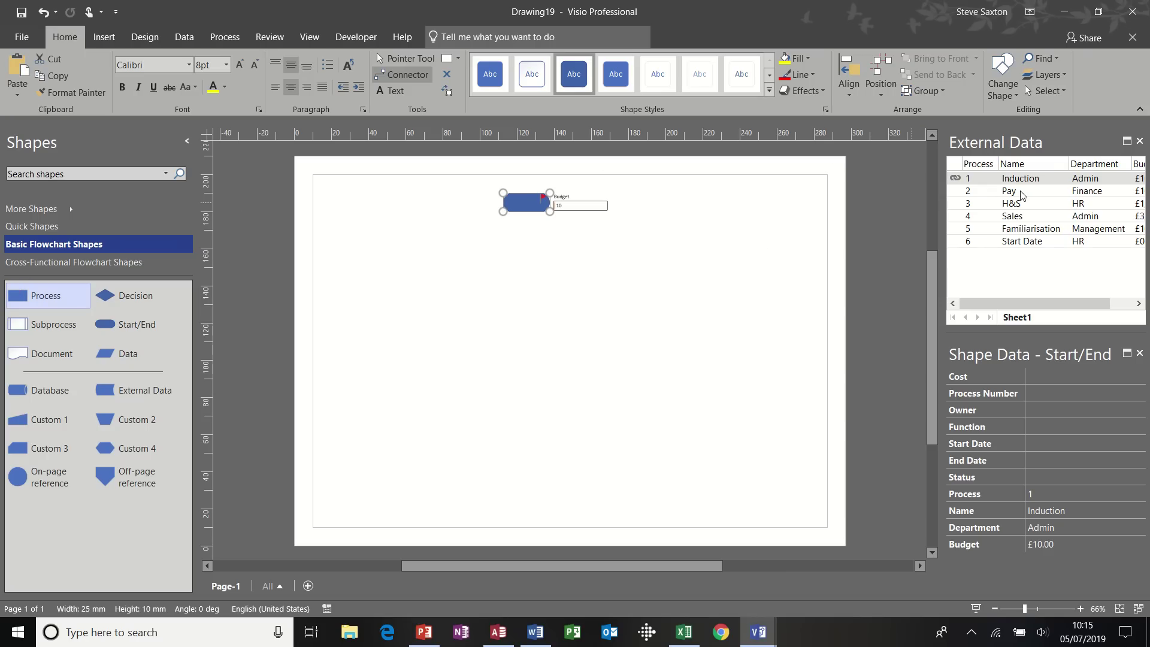
{"action": "left_click_drag", "start_coordinate": [1018, 192], "coordinate": [518, 254]}
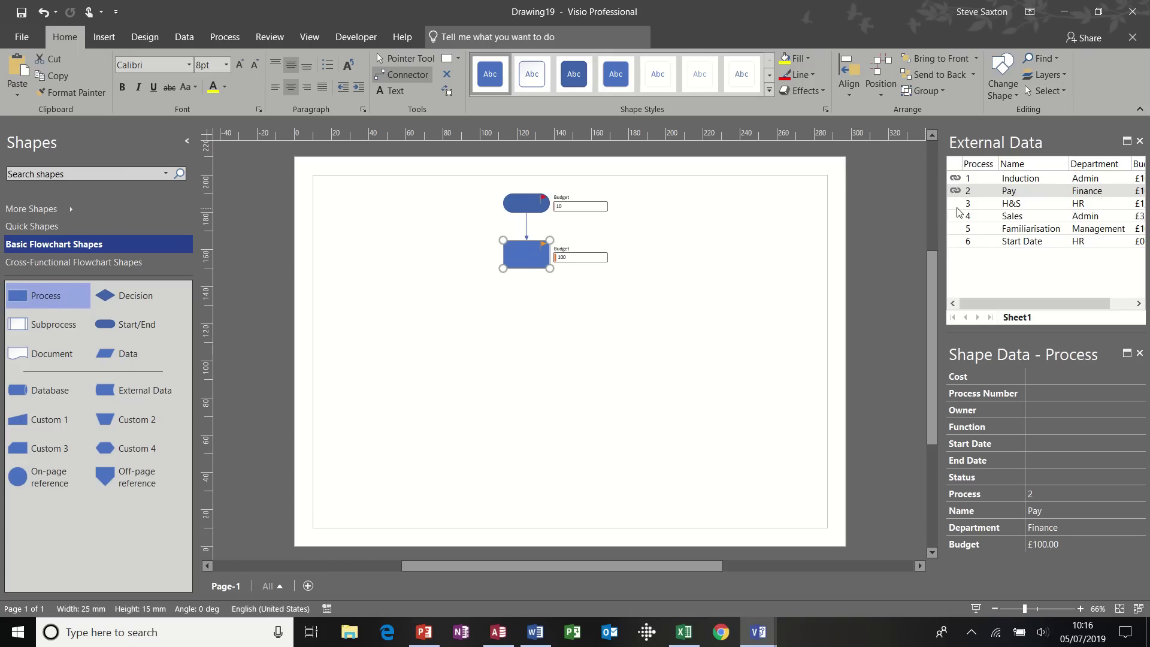
{"action": "left_click_drag", "start_coordinate": [1016, 206], "coordinate": [527, 300]}
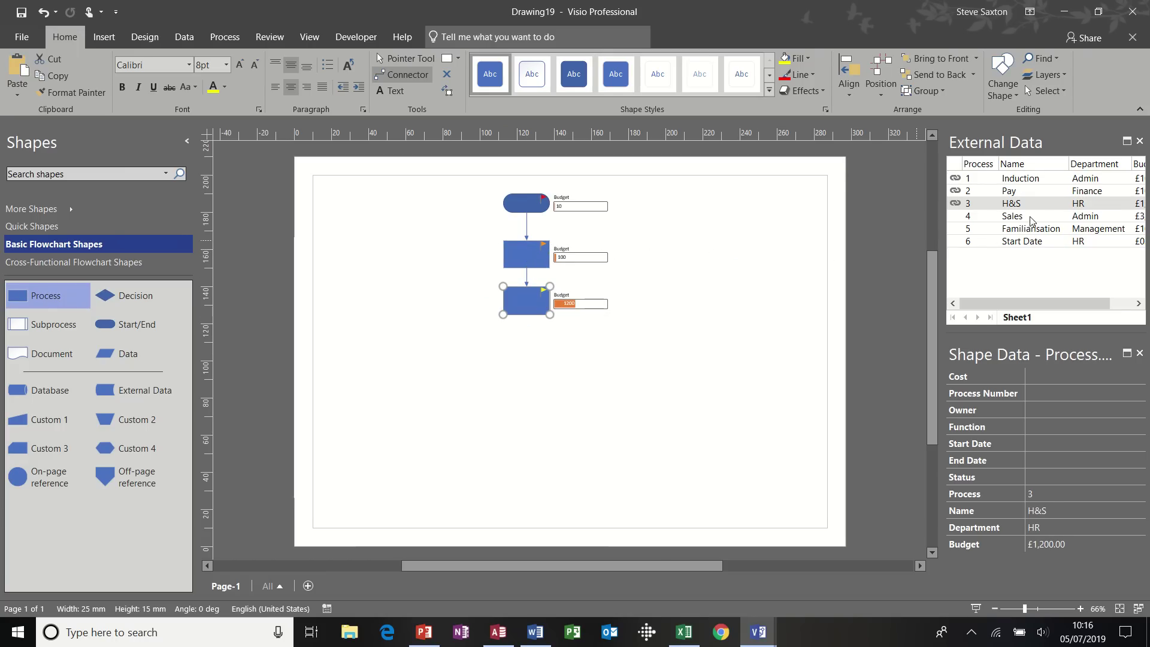
{"action": "left_click_drag", "start_coordinate": [1031, 217], "coordinate": [533, 356]}
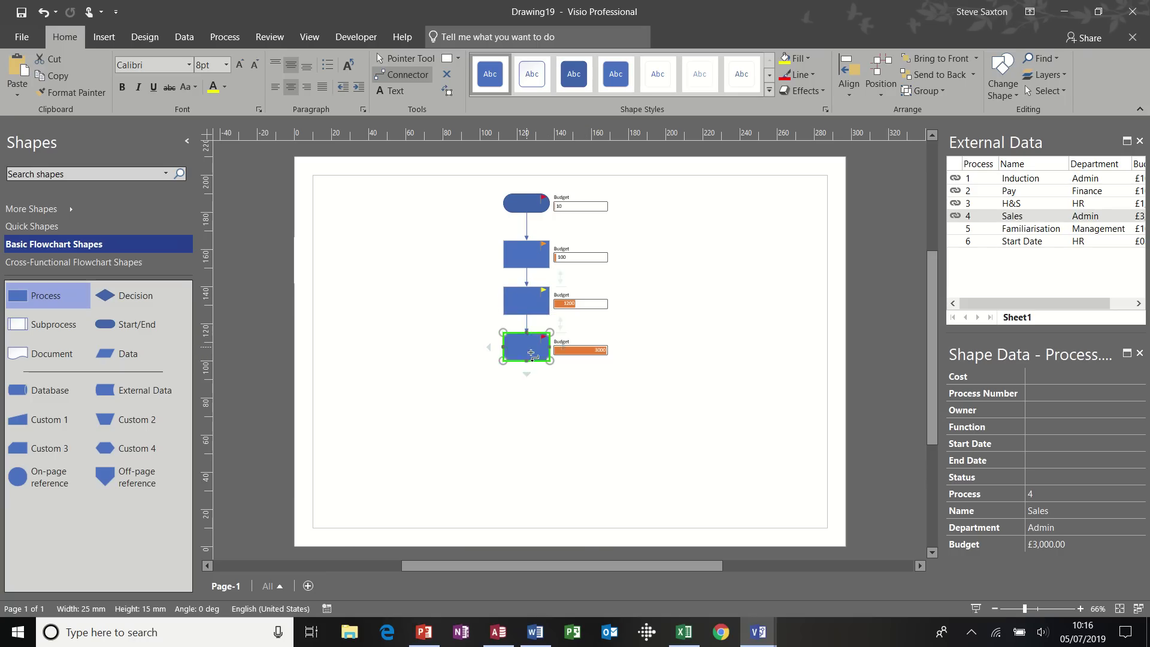
{"action": "left_click_drag", "start_coordinate": [1017, 231], "coordinate": [533, 402]}
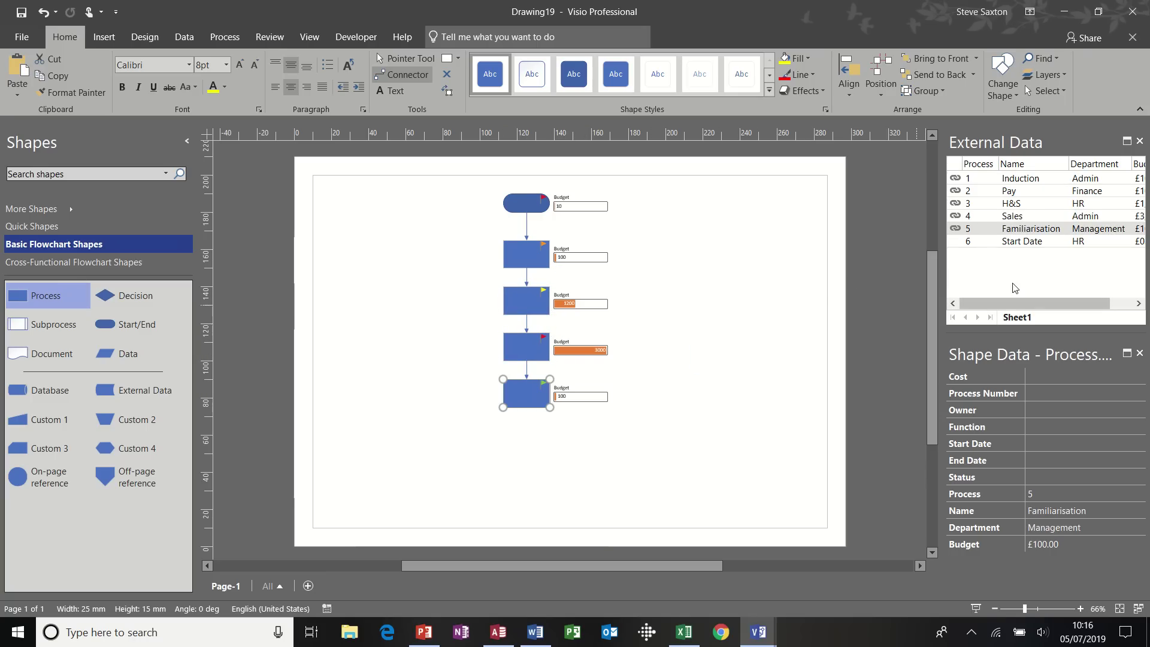
{"action": "left_click", "coordinate": [1021, 243]}
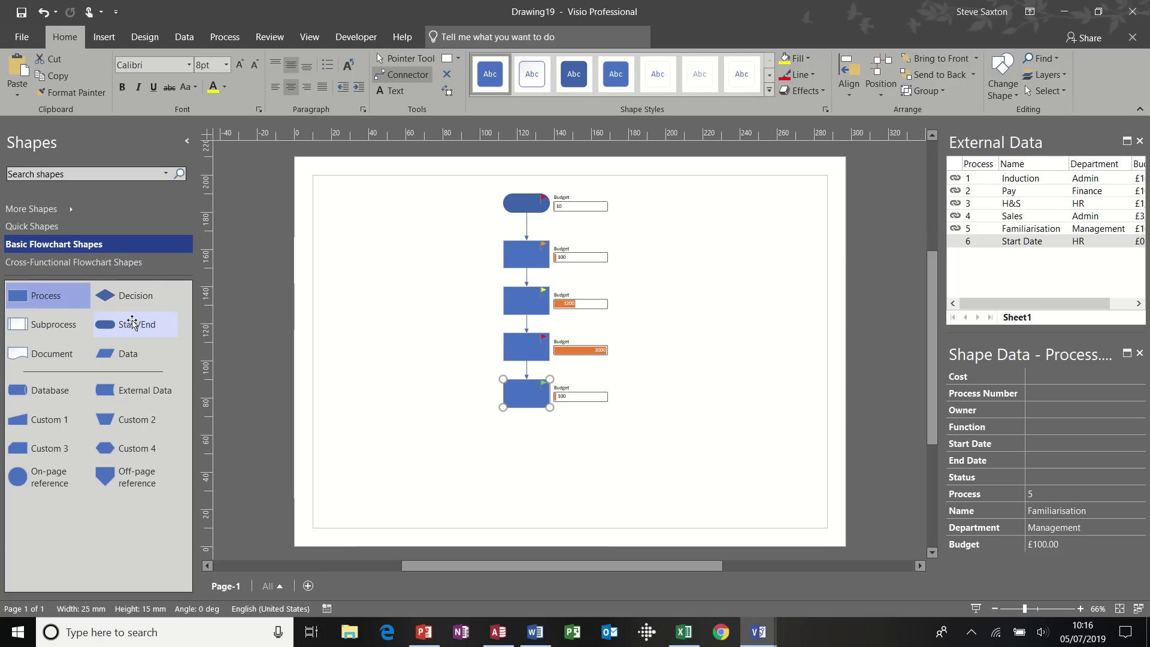
{"action": "left_click", "coordinate": [132, 323]}
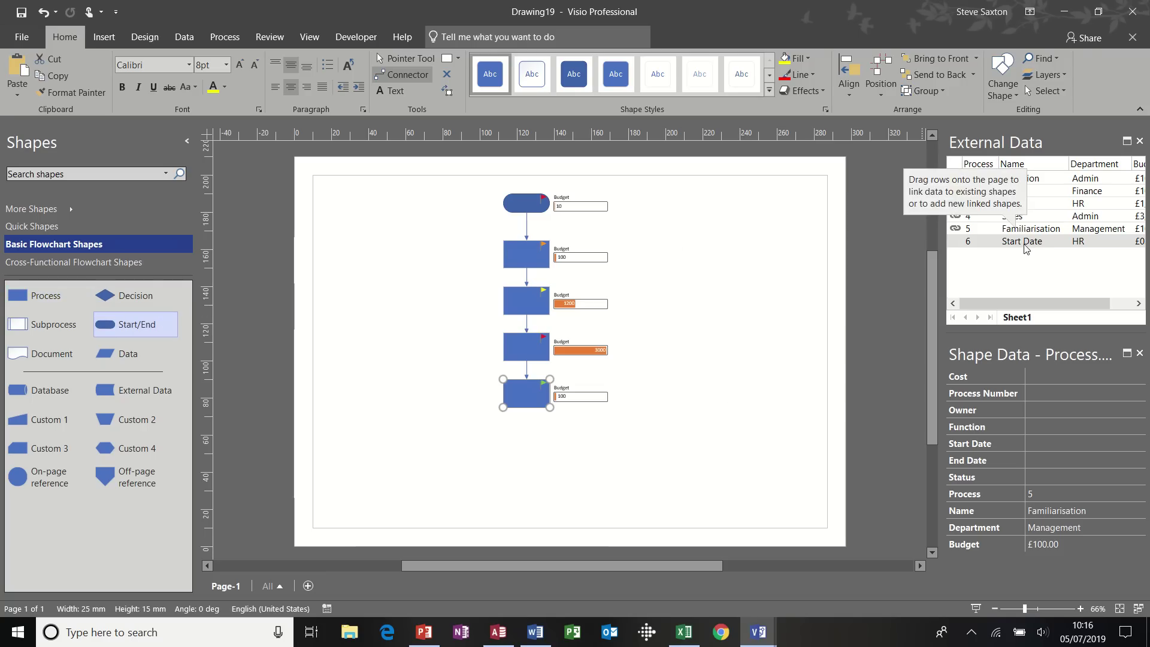
{"action": "left_click_drag", "start_coordinate": [1025, 247], "coordinate": [527, 444]}
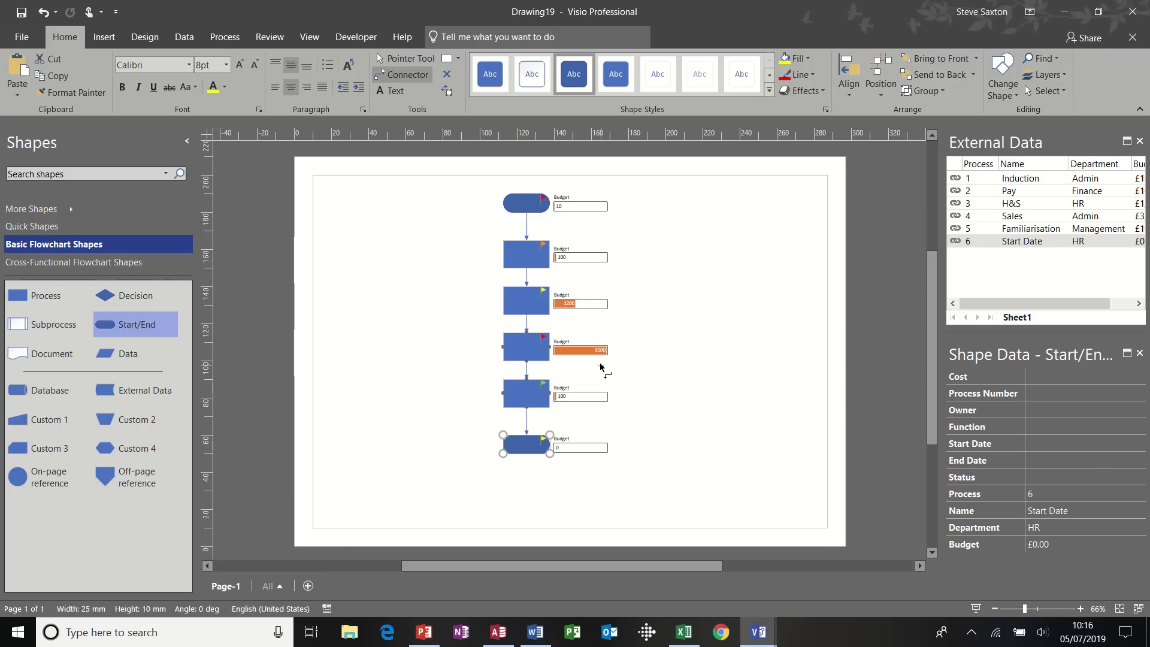
{"action": "left_click", "coordinate": [409, 59]}
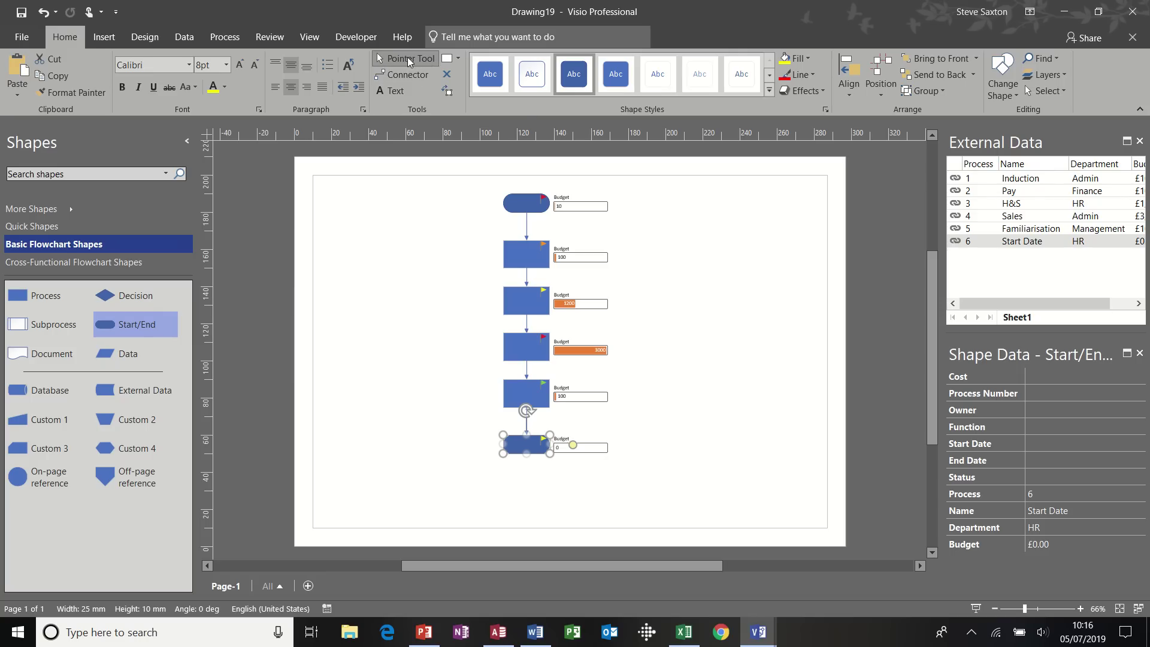
{"action": "left_click", "coordinate": [186, 39]}
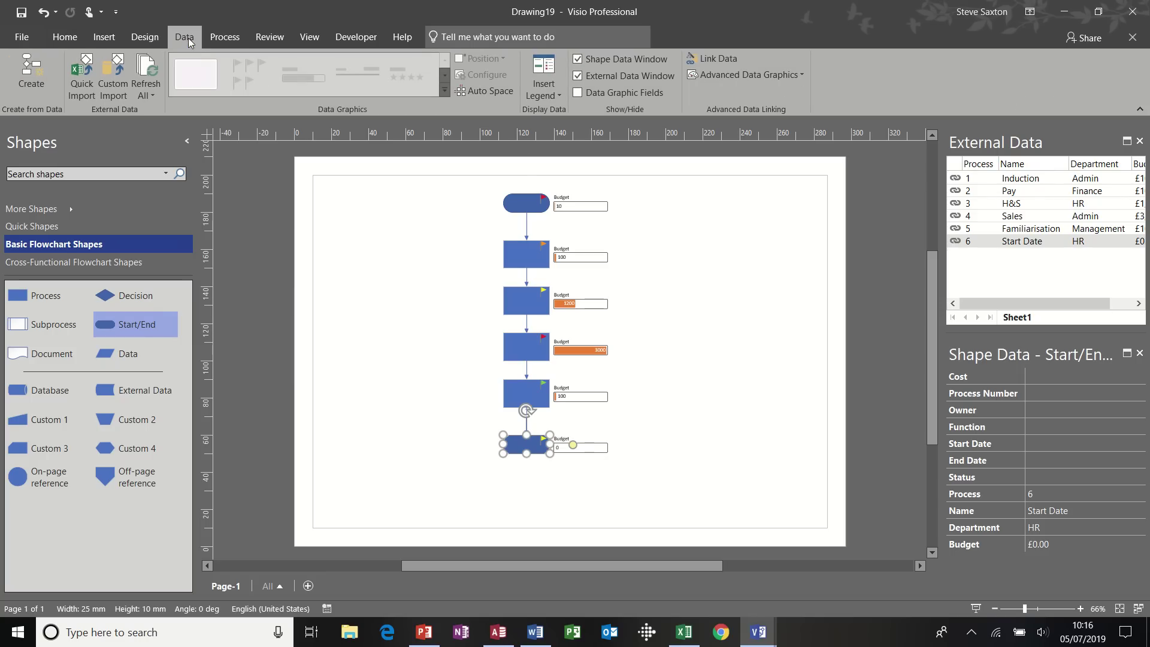
{"action": "left_click", "coordinate": [525, 203]}
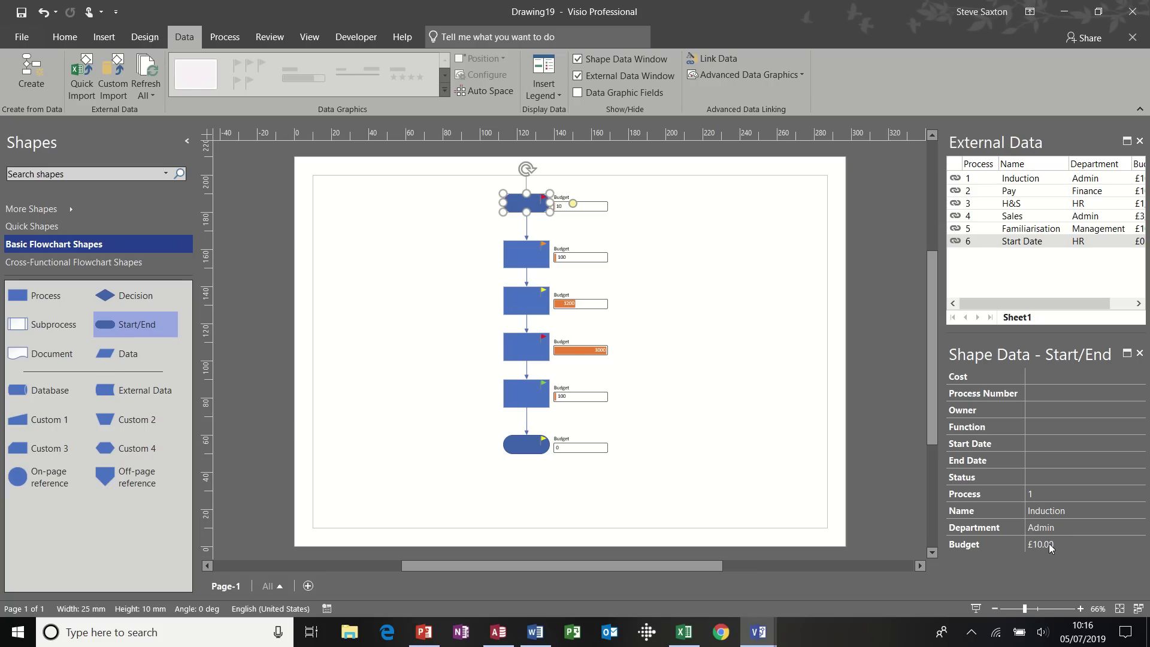
{"action": "left_click", "coordinate": [523, 254]}
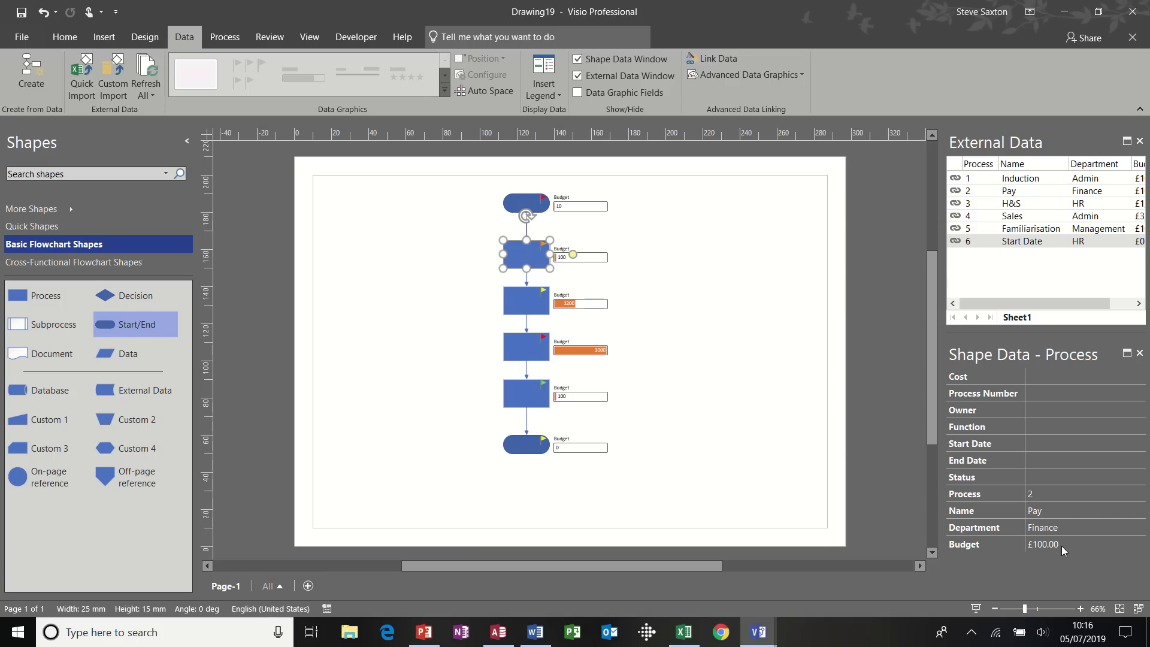
In Excel, check the Pay row's cells A3, B3 and its £100.00 budget in D3, then return to Visio
{"action": "left_click", "coordinate": [684, 631]}
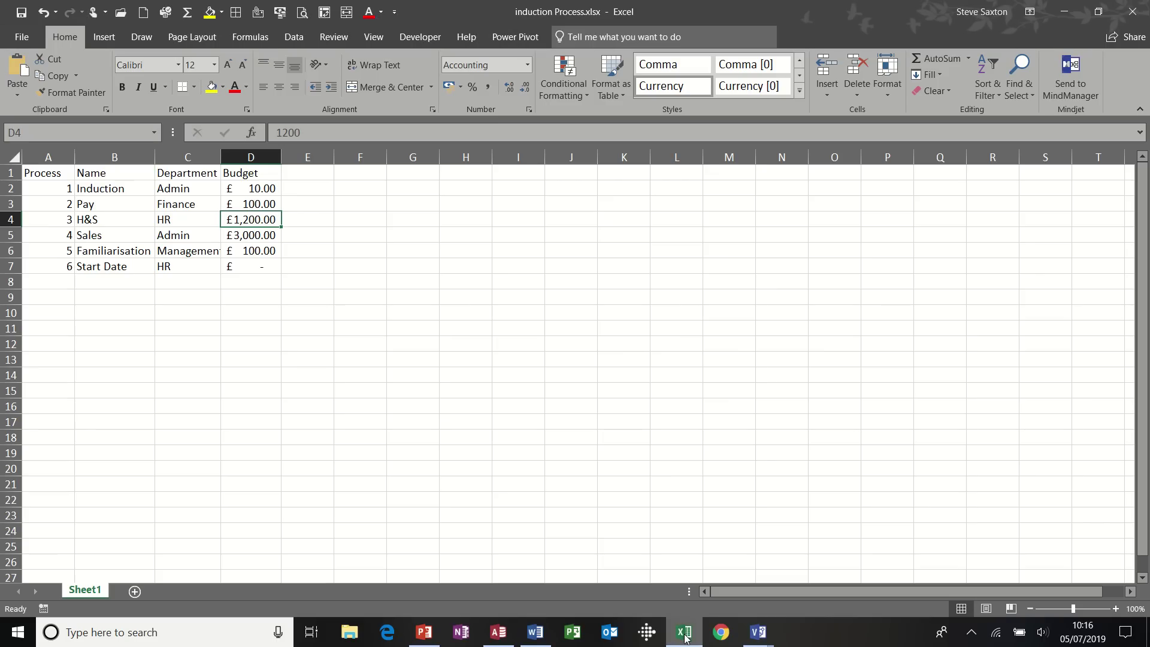
{"action": "left_click", "coordinate": [59, 203]}
{"action": "left_click", "coordinate": [102, 203]}
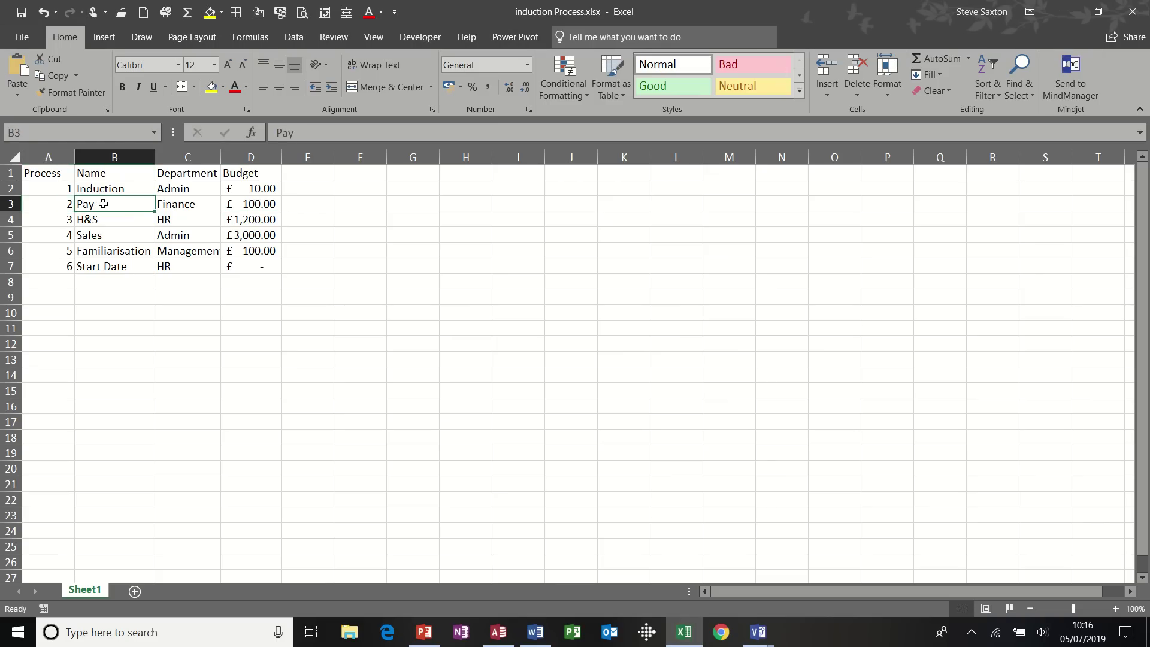
{"action": "left_click", "coordinate": [160, 205]}
{"action": "left_click", "coordinate": [258, 205]}
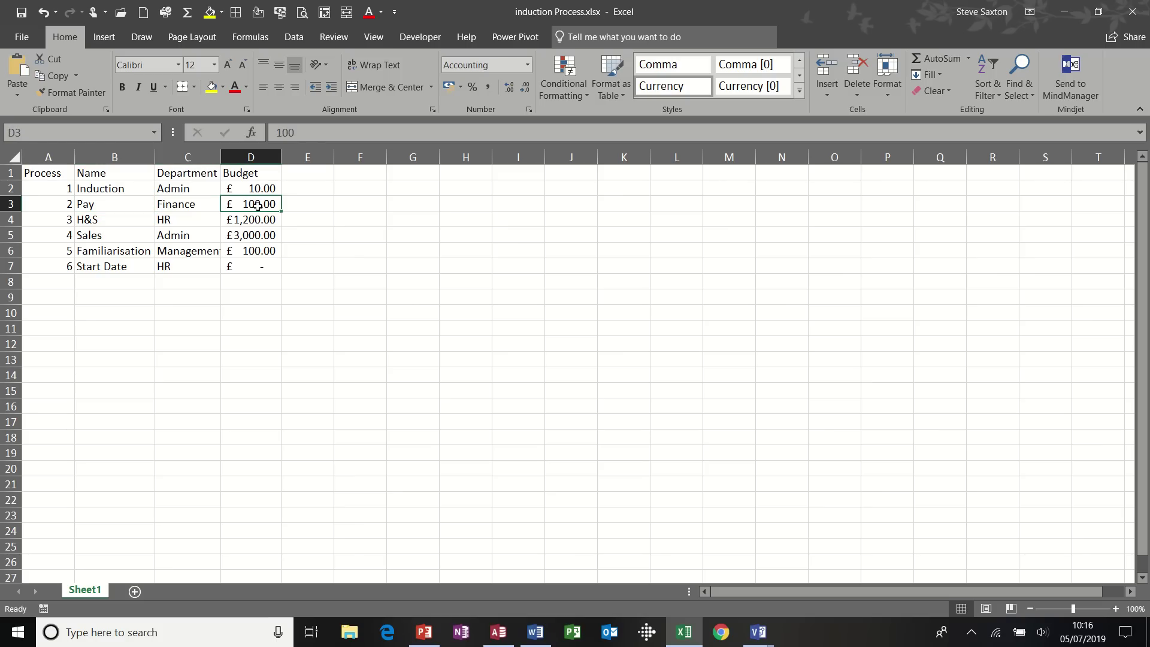
{"action": "left_click", "coordinate": [758, 632]}
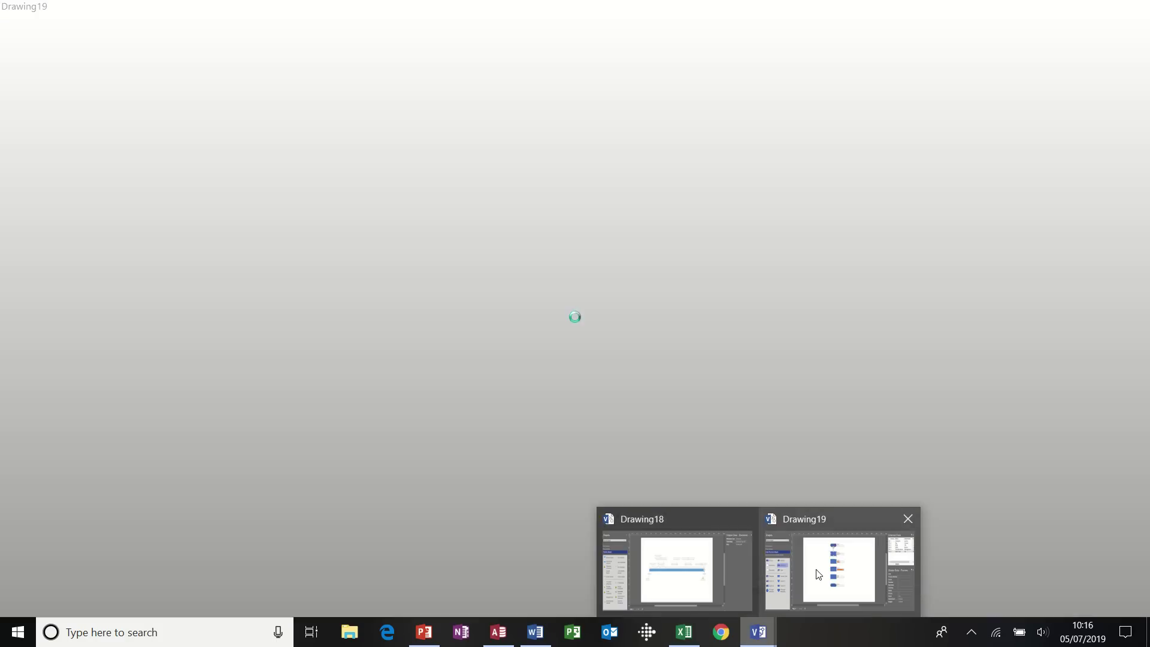
Select all six flowchart shapes and apply a Department and Budget data graphic
{"action": "left_click", "coordinate": [817, 574]}
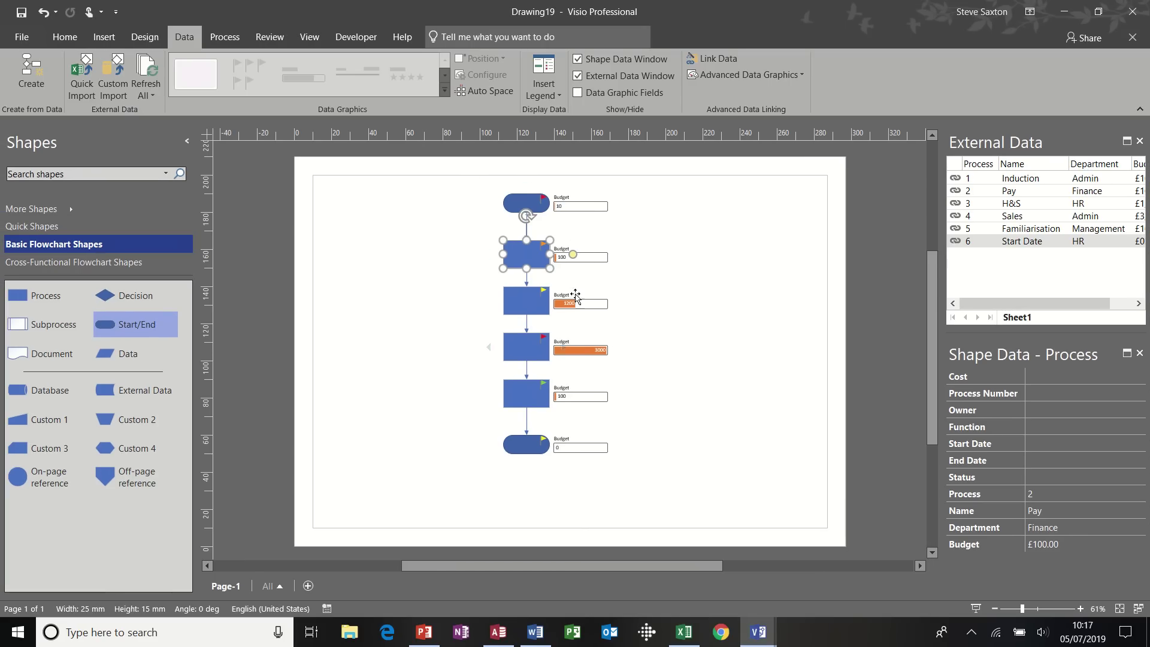
{"action": "left_click_drag", "start_coordinate": [474, 183], "coordinate": [623, 487]}
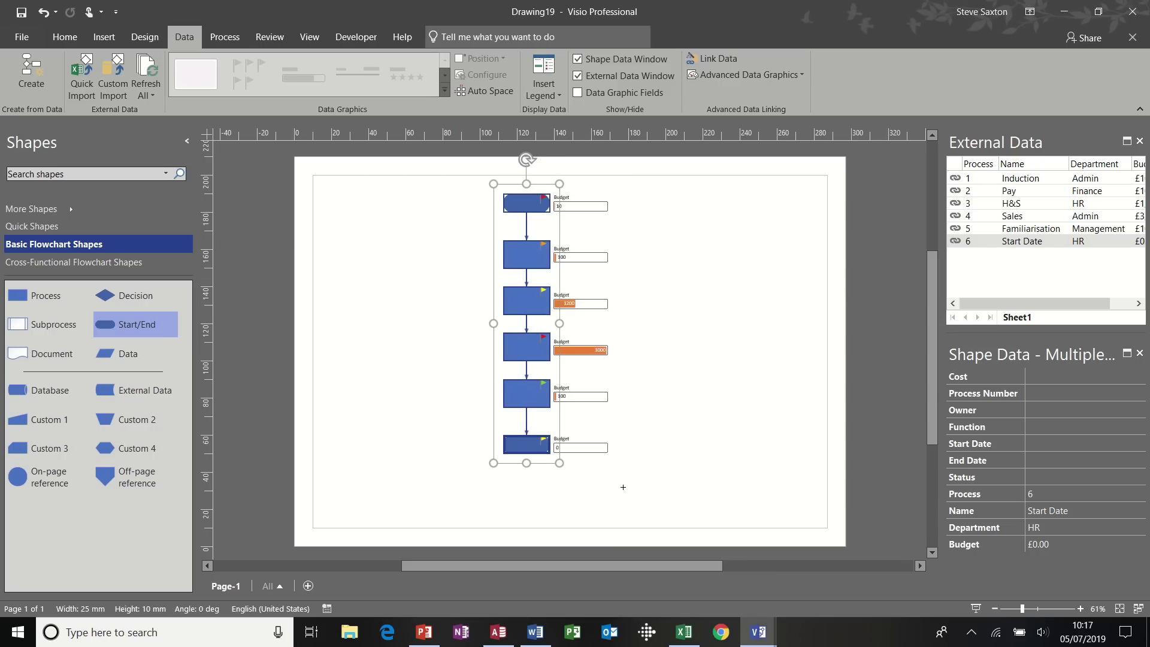
{"action": "left_click", "coordinate": [718, 77]}
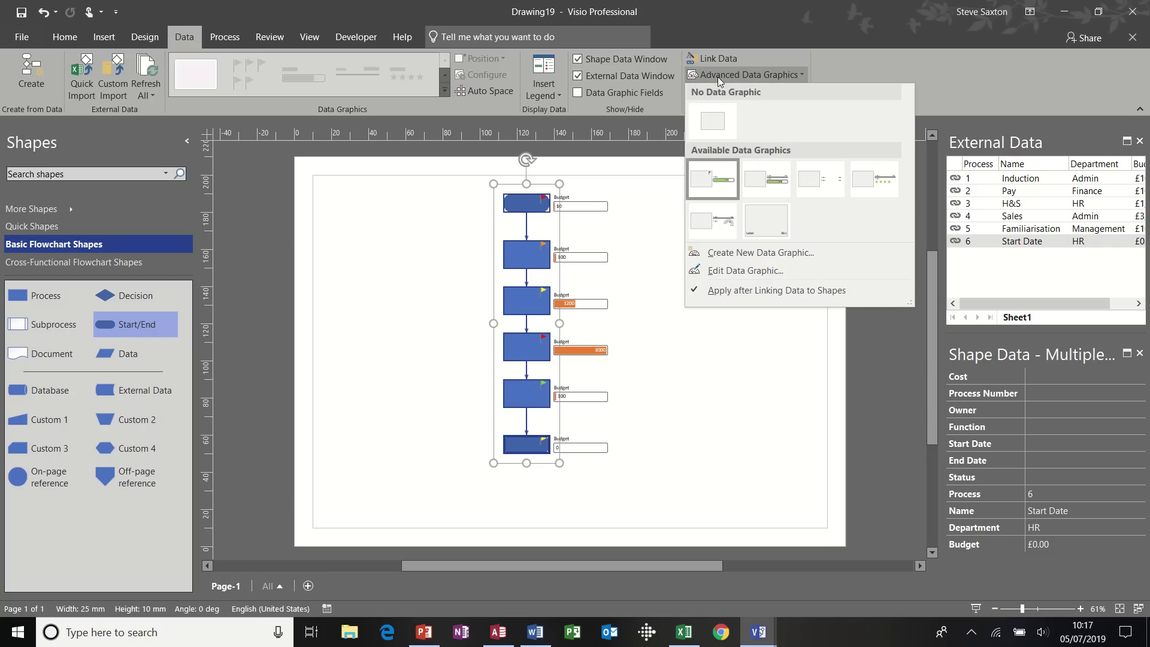
{"action": "left_click", "coordinate": [769, 179]}
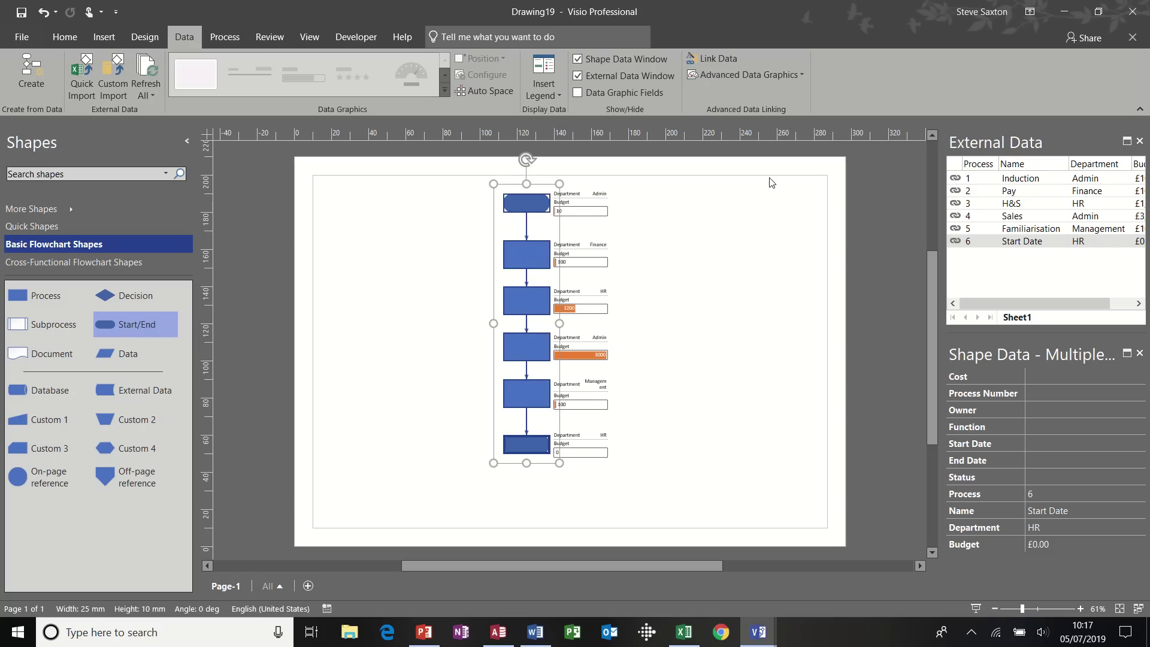
Switch the shapes to the third, text-only Department and Budget data graphic
{"action": "left_click", "coordinate": [746, 79]}
{"action": "left_click", "coordinate": [829, 188]}
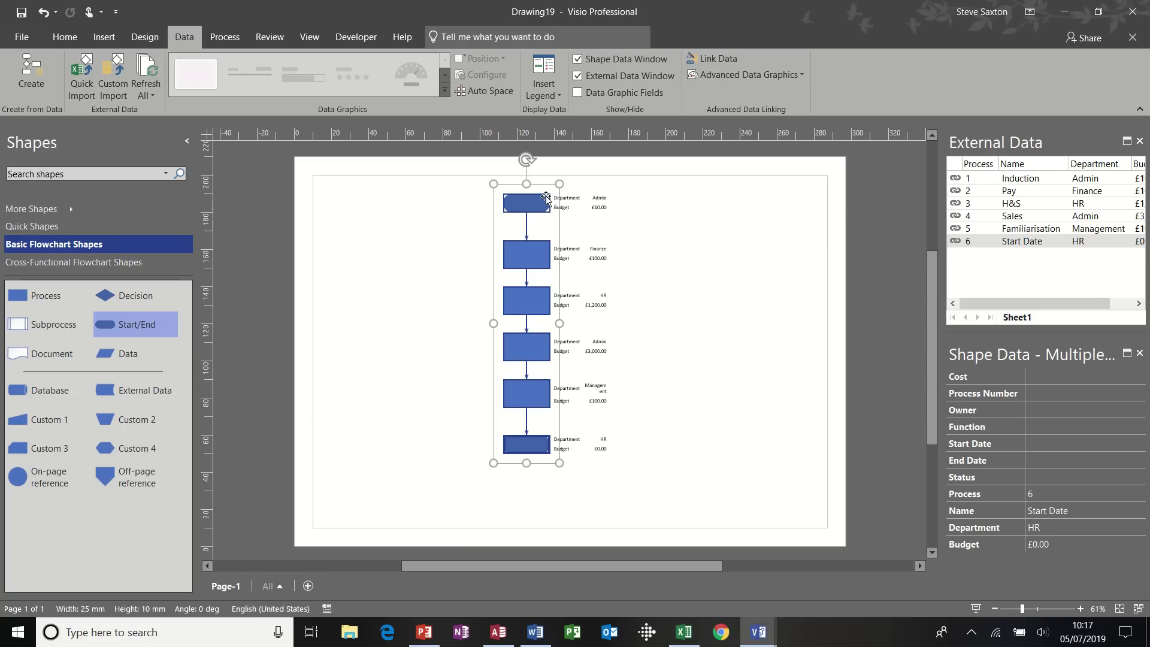
{"action": "mouse_move", "coordinate": [570, 205]}
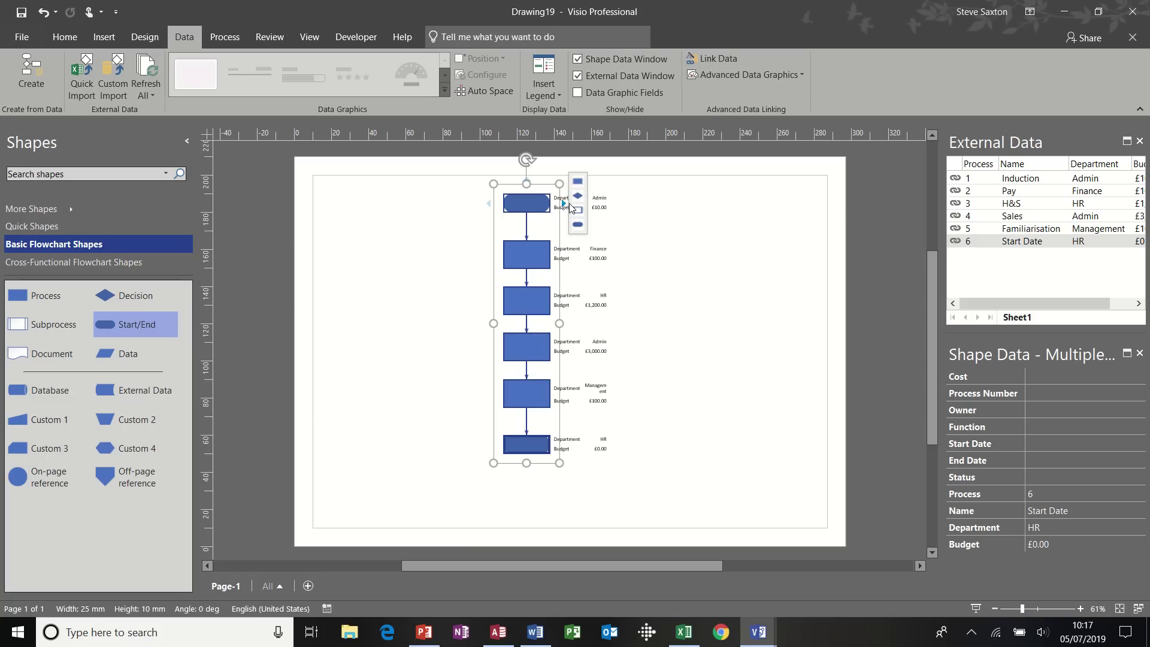
{"action": "left_click", "coordinate": [761, 77]}
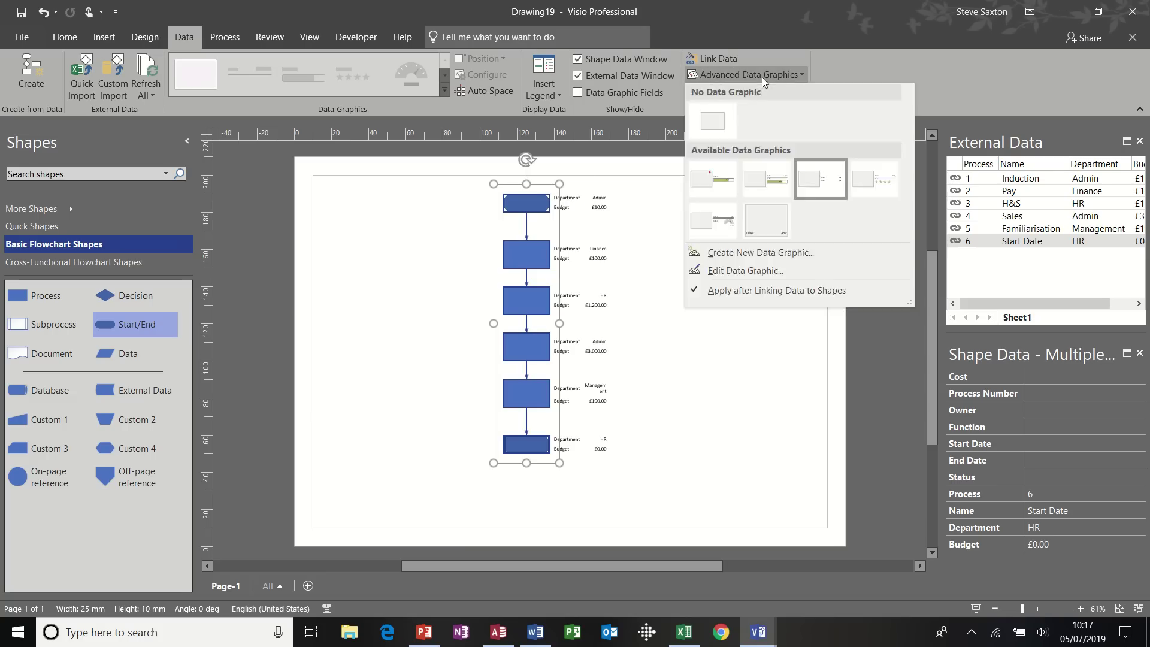
Edit the data graphic so the Department item's label position is Not Shown
{"action": "left_click", "coordinate": [731, 270]}
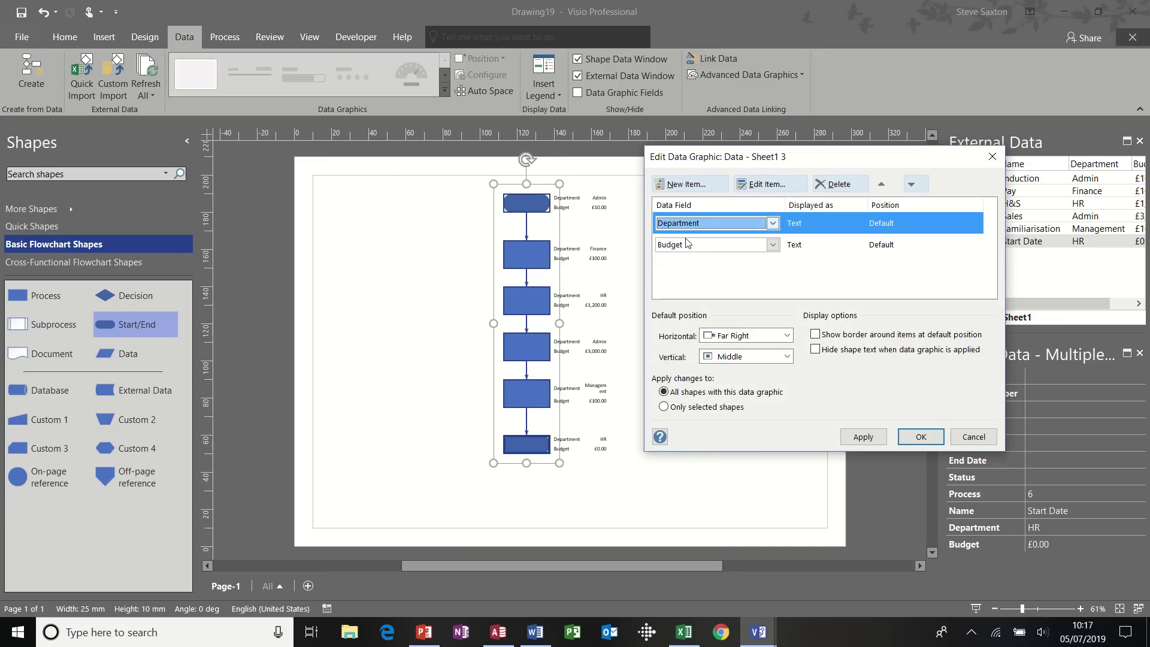
{"action": "left_click", "coordinate": [770, 190]}
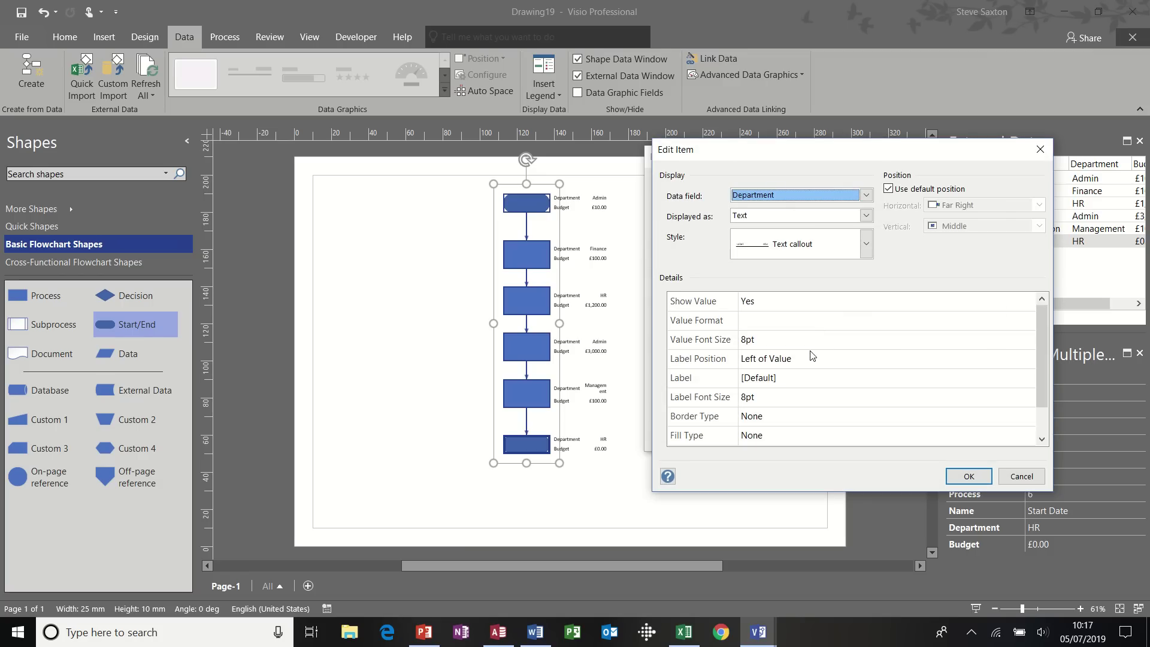
{"action": "left_click", "coordinate": [832, 358]}
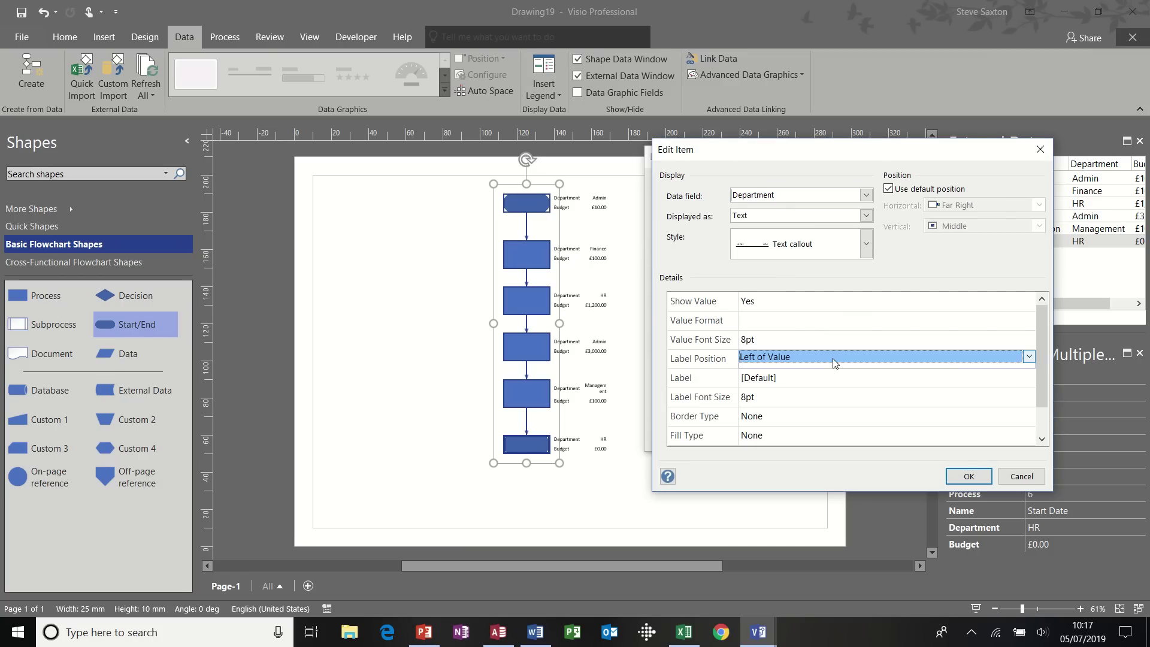
{"action": "left_click", "coordinate": [1028, 357]}
{"action": "left_click", "coordinate": [991, 368]}
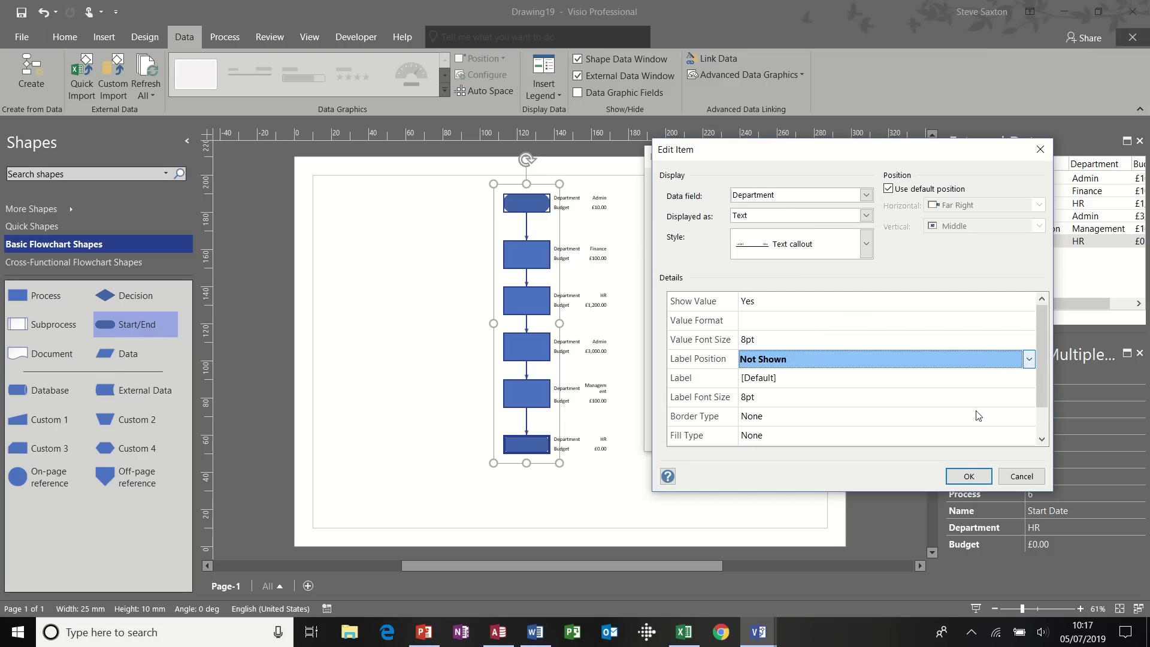
{"action": "left_click", "coordinate": [963, 476]}
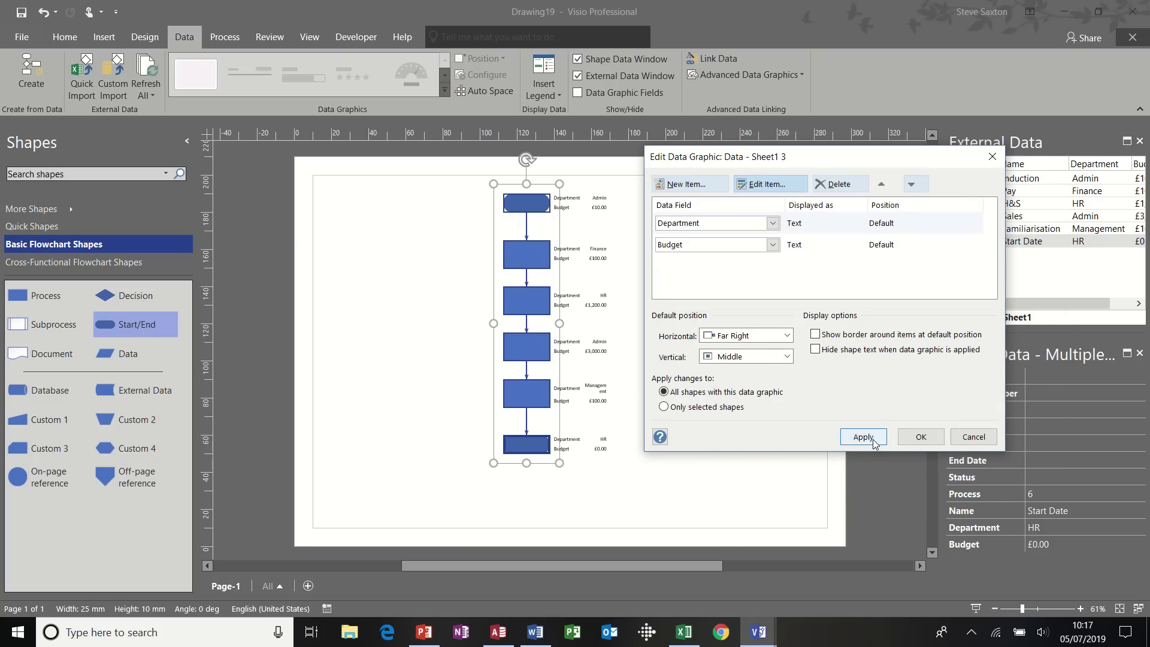
{"action": "left_click", "coordinate": [868, 437]}
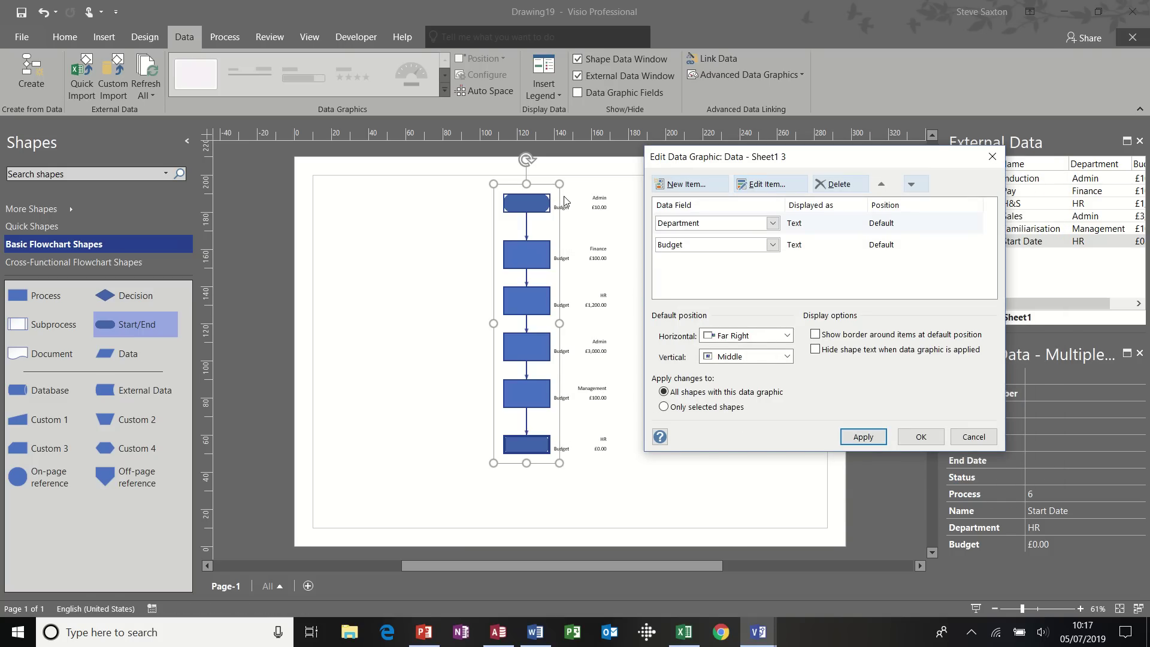
Set the Budget item's label position to Not Shown as well
{"action": "left_click", "coordinate": [761, 246]}
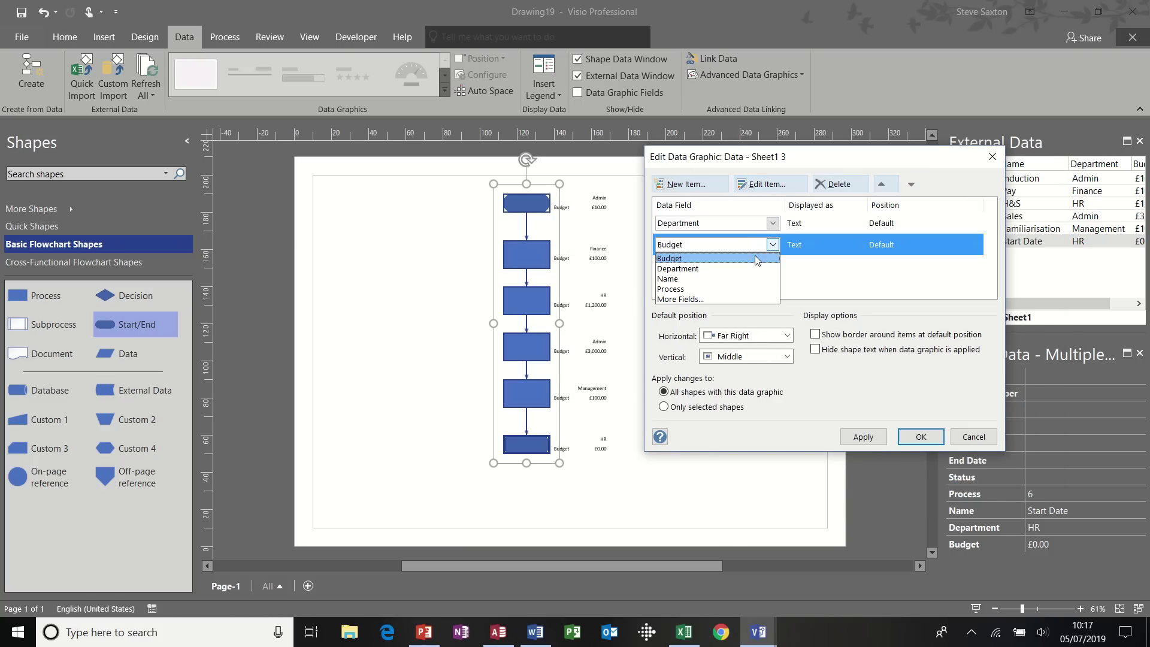
{"action": "left_click", "coordinate": [786, 191]}
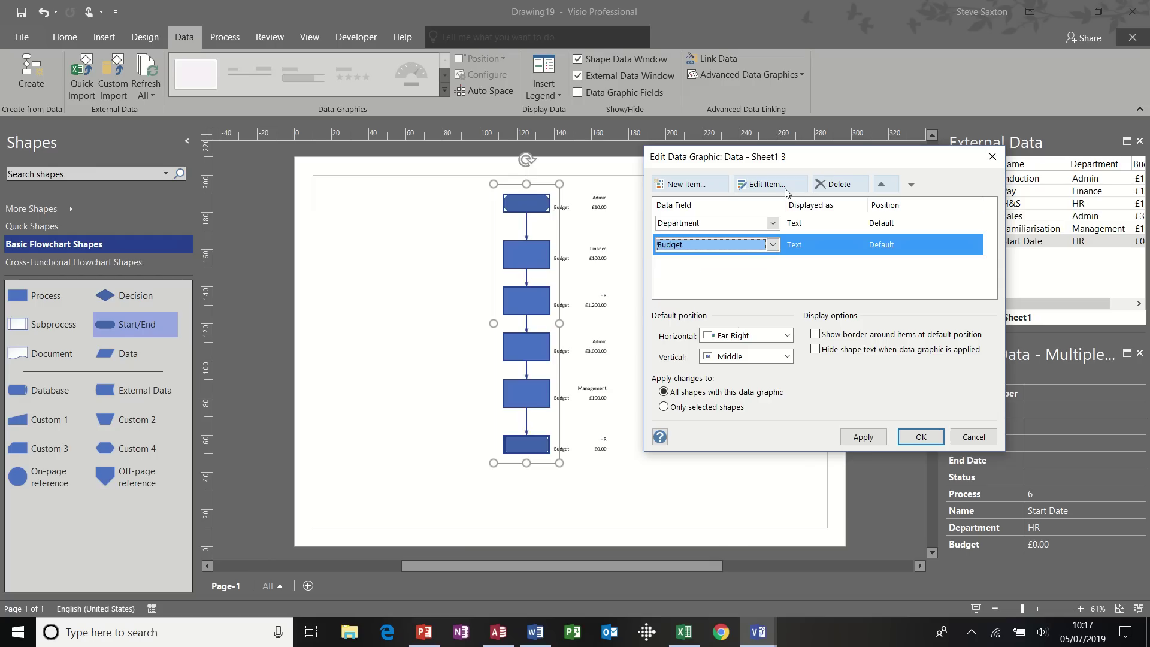
{"action": "left_click", "coordinate": [786, 190]}
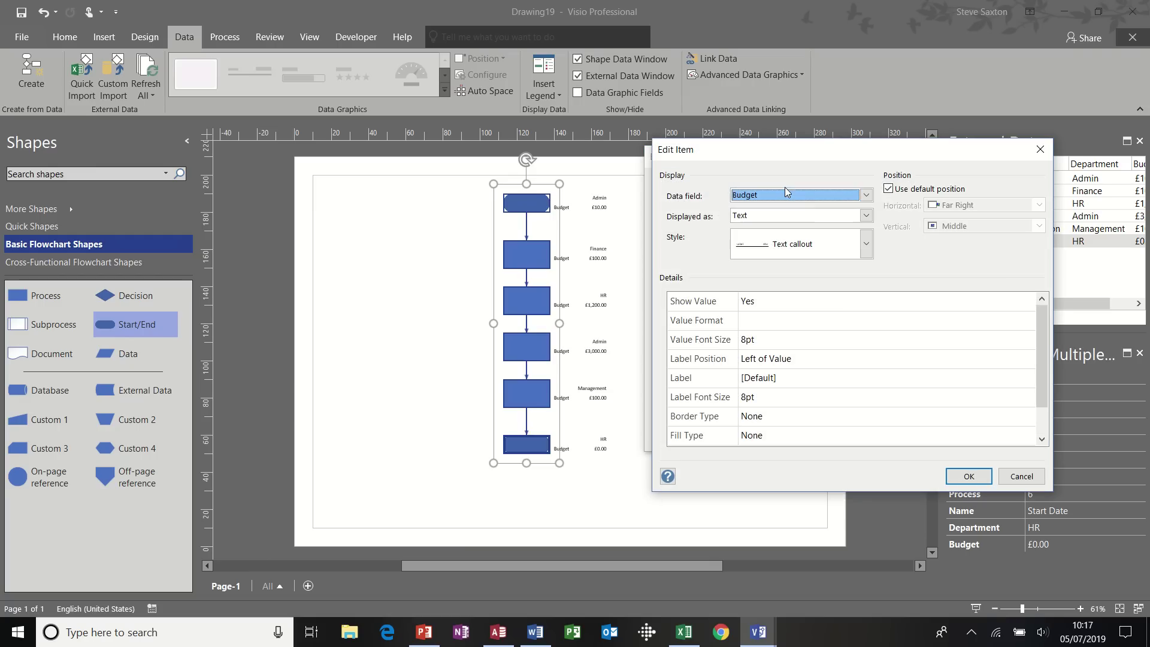
{"action": "left_click", "coordinate": [850, 361]}
{"action": "left_click", "coordinate": [1027, 357]}
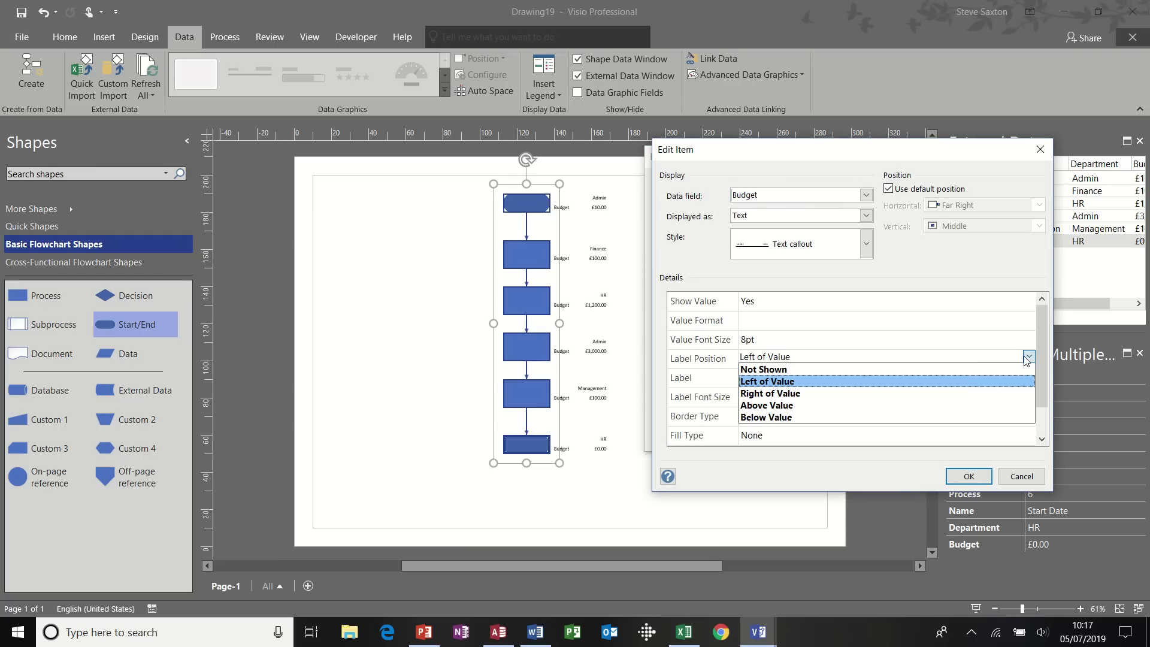
{"action": "left_click", "coordinate": [961, 368]}
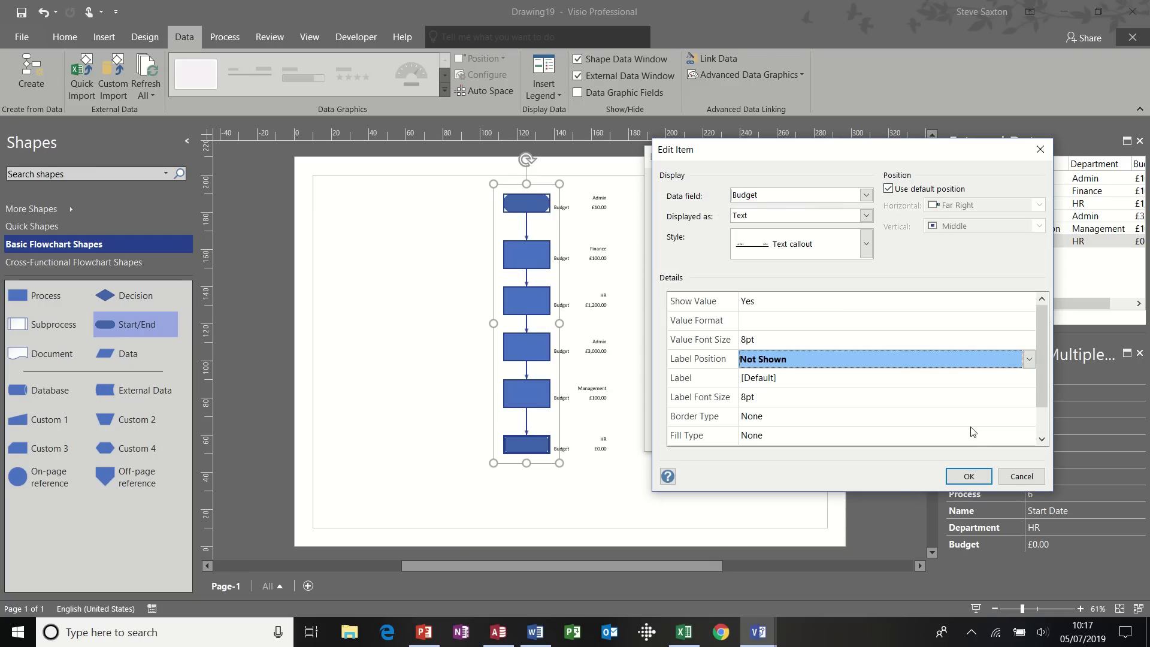
{"action": "left_click", "coordinate": [968, 476]}
{"action": "left_click", "coordinate": [855, 436]}
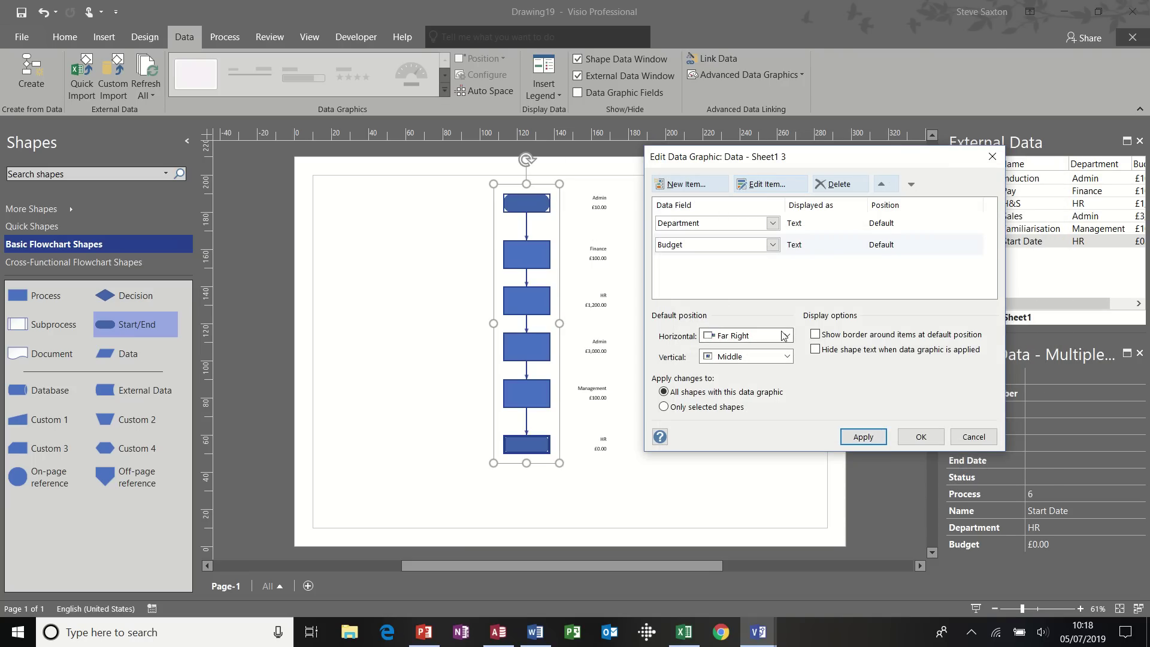
Centre the data graphic horizontally inside the shapes and apply
{"action": "left_click", "coordinate": [756, 336]}
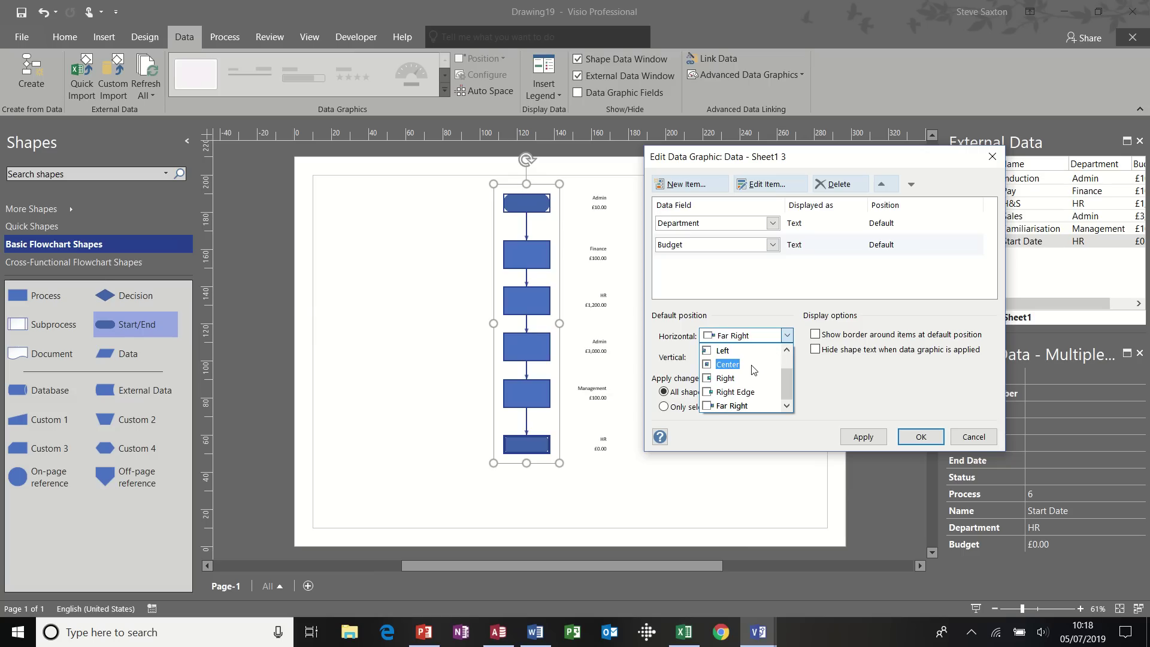
{"action": "left_click", "coordinate": [755, 365]}
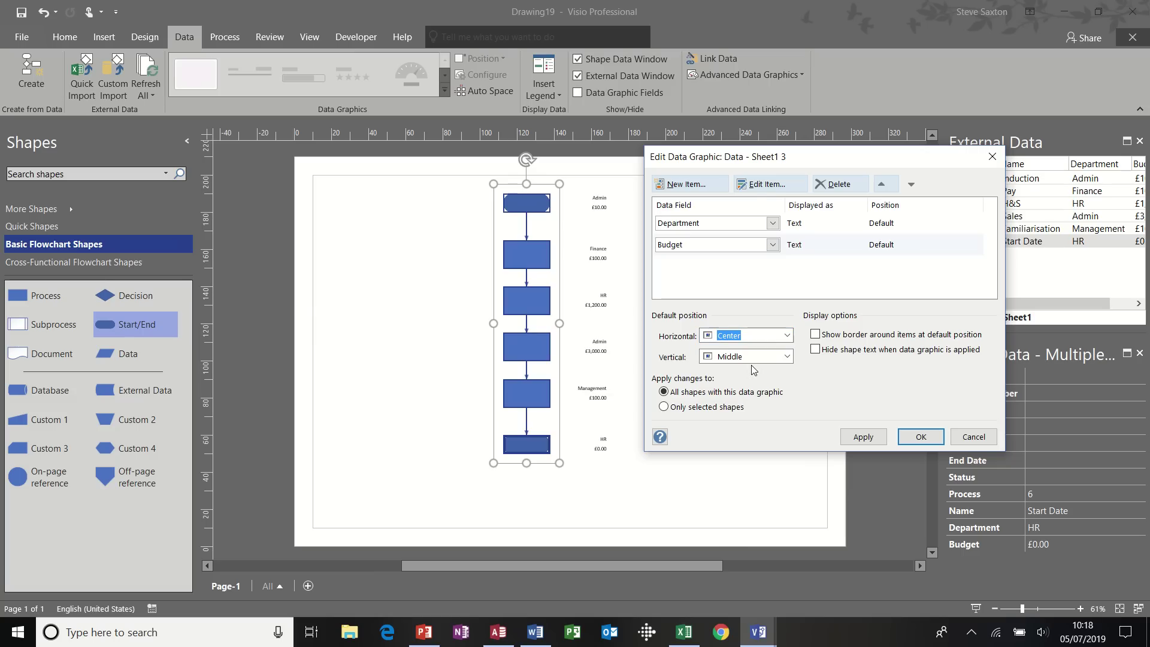
{"action": "left_click", "coordinate": [861, 438]}
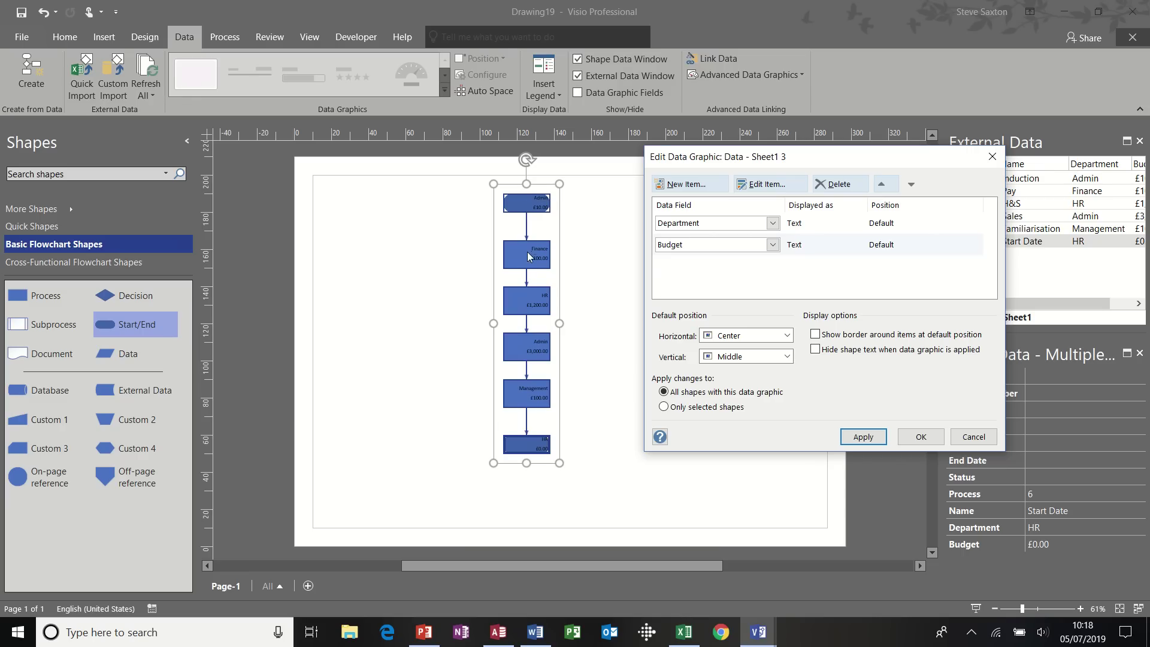
Add a Name text item with label position Not Shown, then apply and close the editor
{"action": "left_click", "coordinate": [693, 185]}
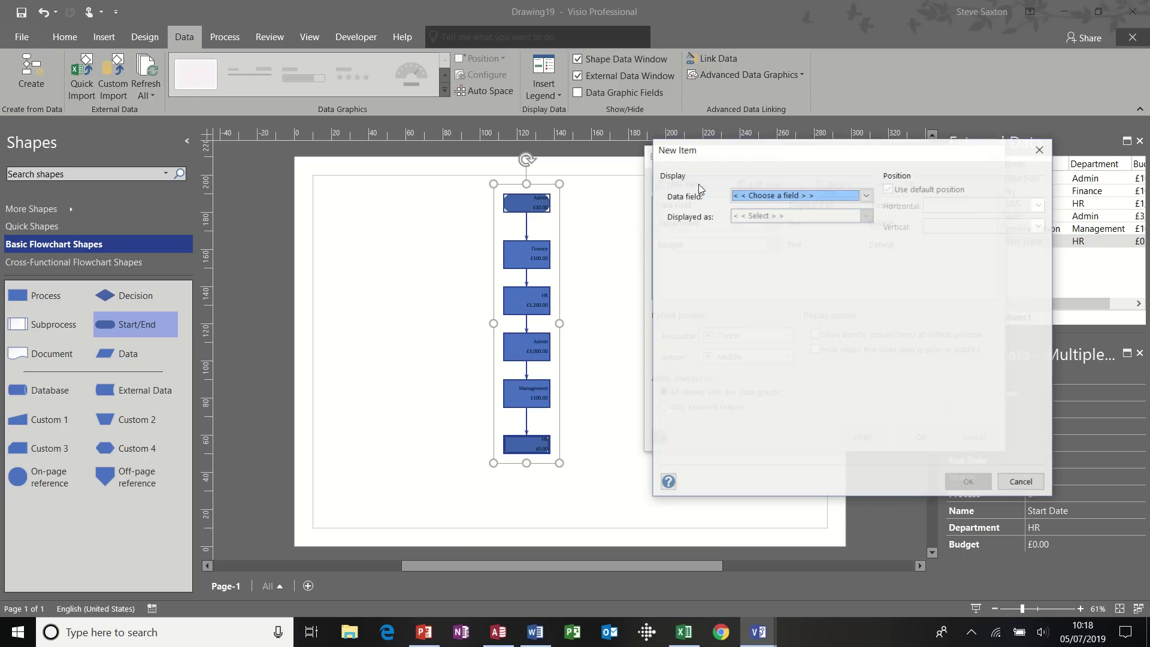
{"action": "left_click", "coordinate": [868, 194]}
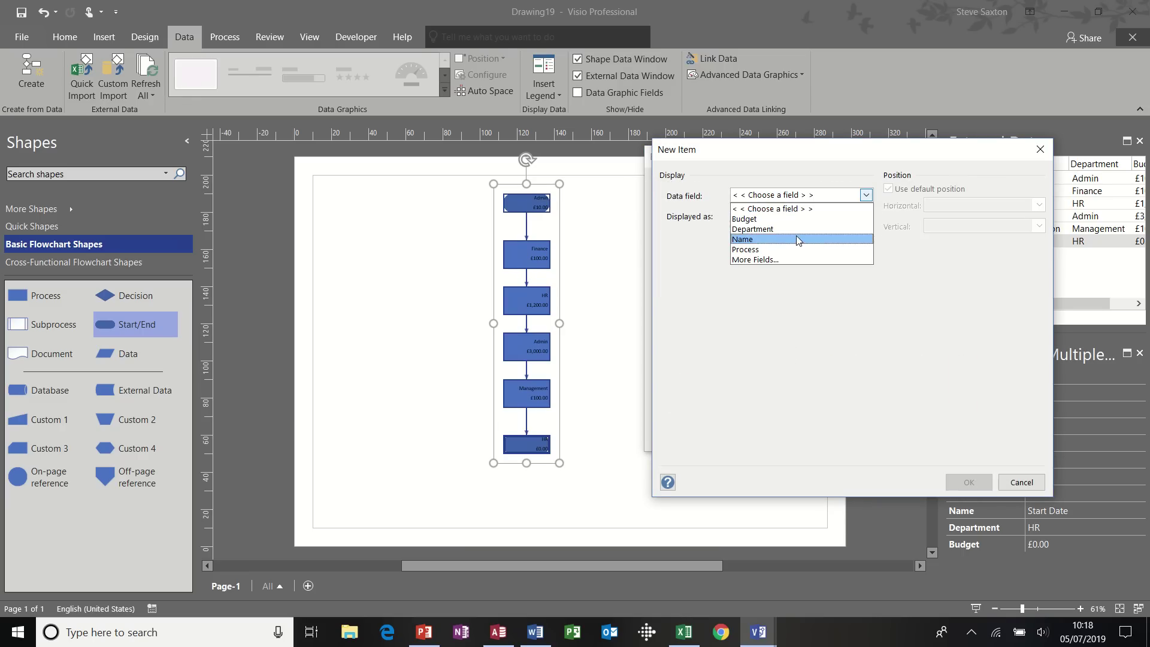
{"action": "left_click", "coordinate": [797, 238]}
{"action": "left_click", "coordinate": [865, 215]}
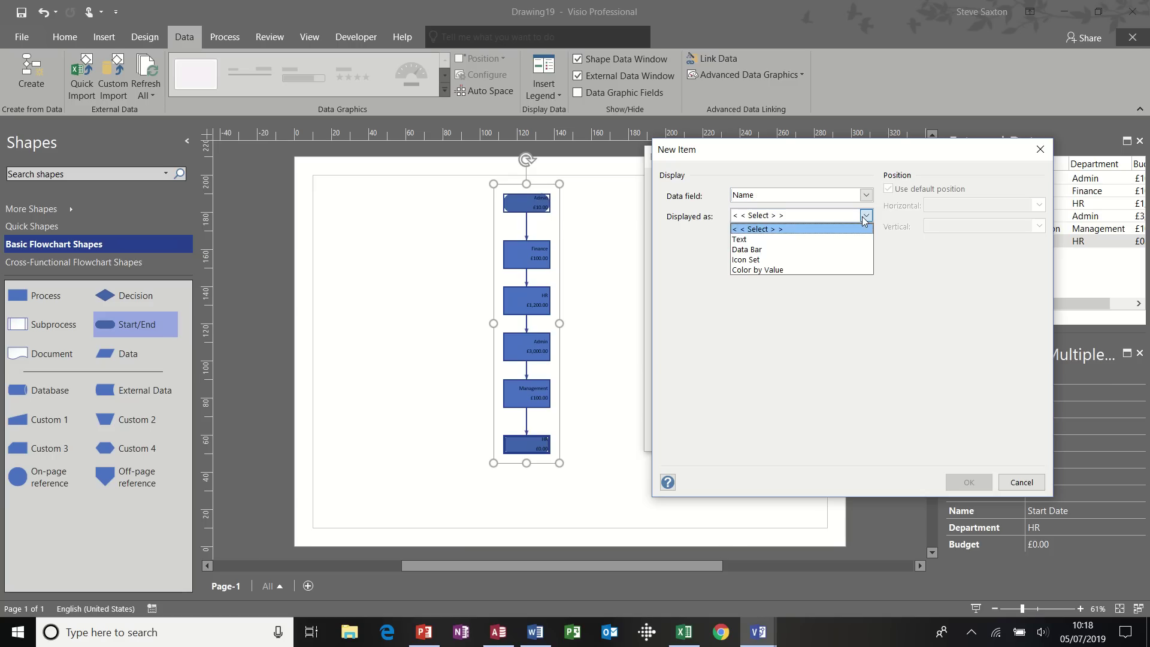
{"action": "left_click", "coordinate": [845, 240]}
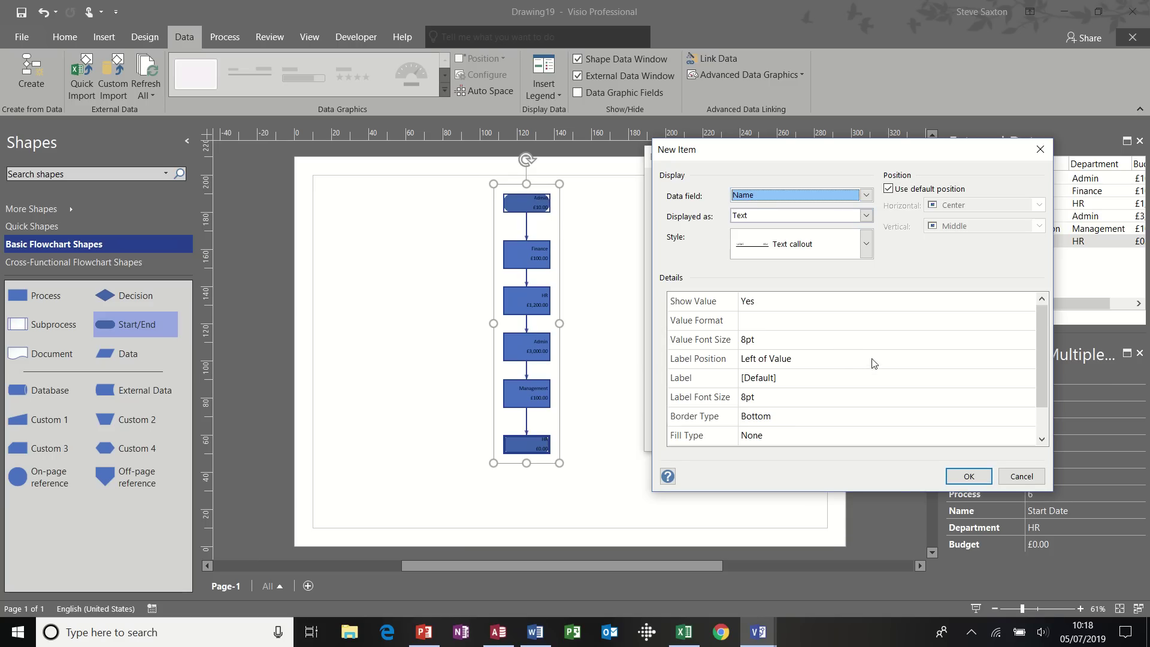
{"action": "left_click", "coordinate": [845, 359]}
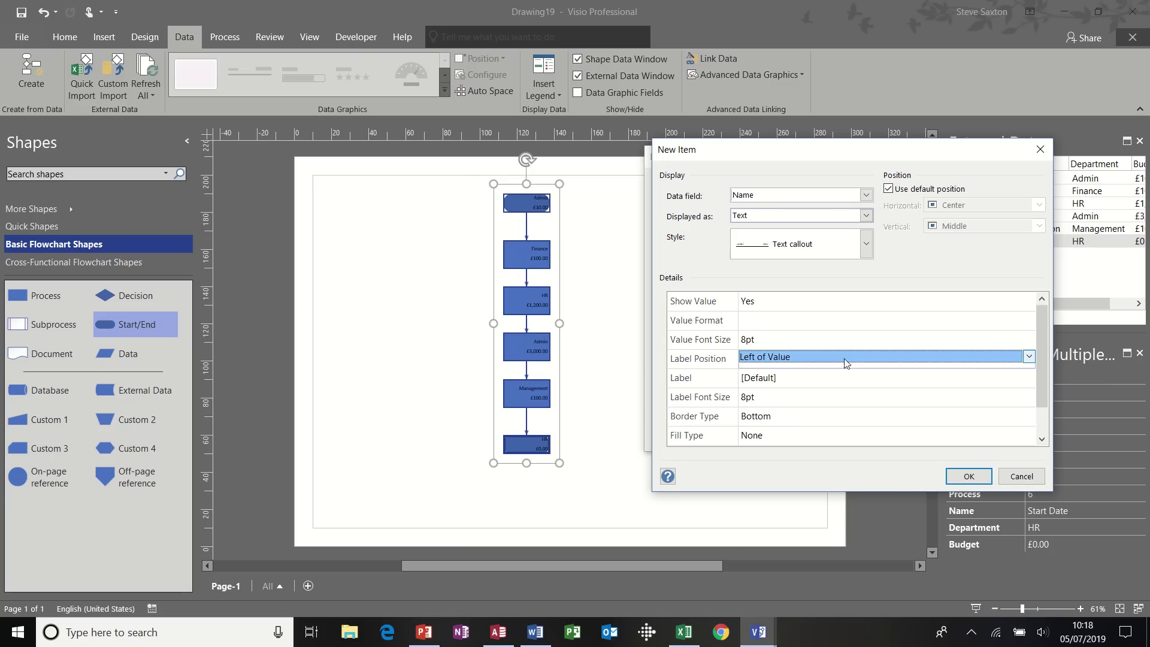
{"action": "left_click", "coordinate": [1027, 357]}
{"action": "left_click", "coordinate": [995, 368]}
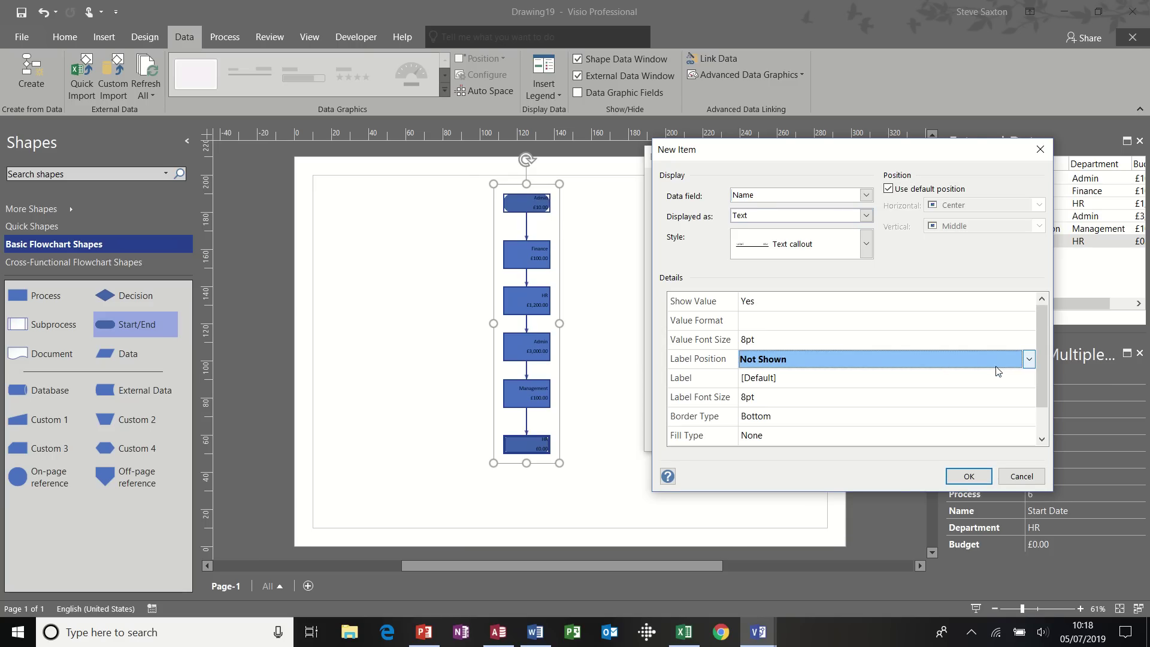
{"action": "left_click", "coordinate": [970, 477]}
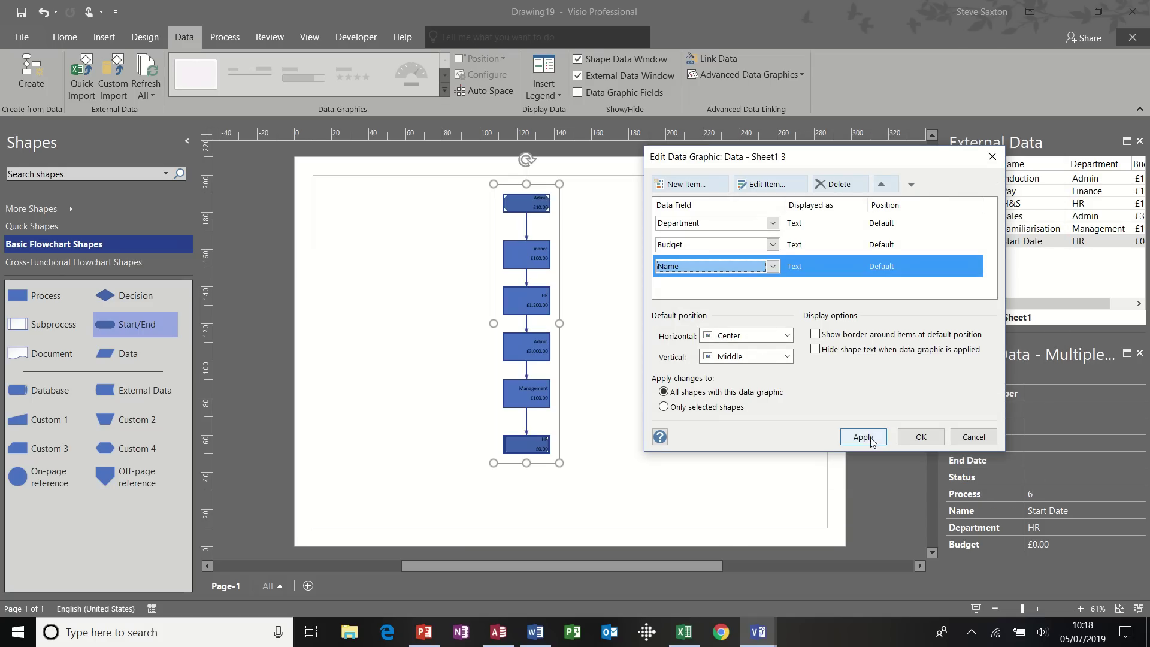
{"action": "left_click", "coordinate": [868, 437]}
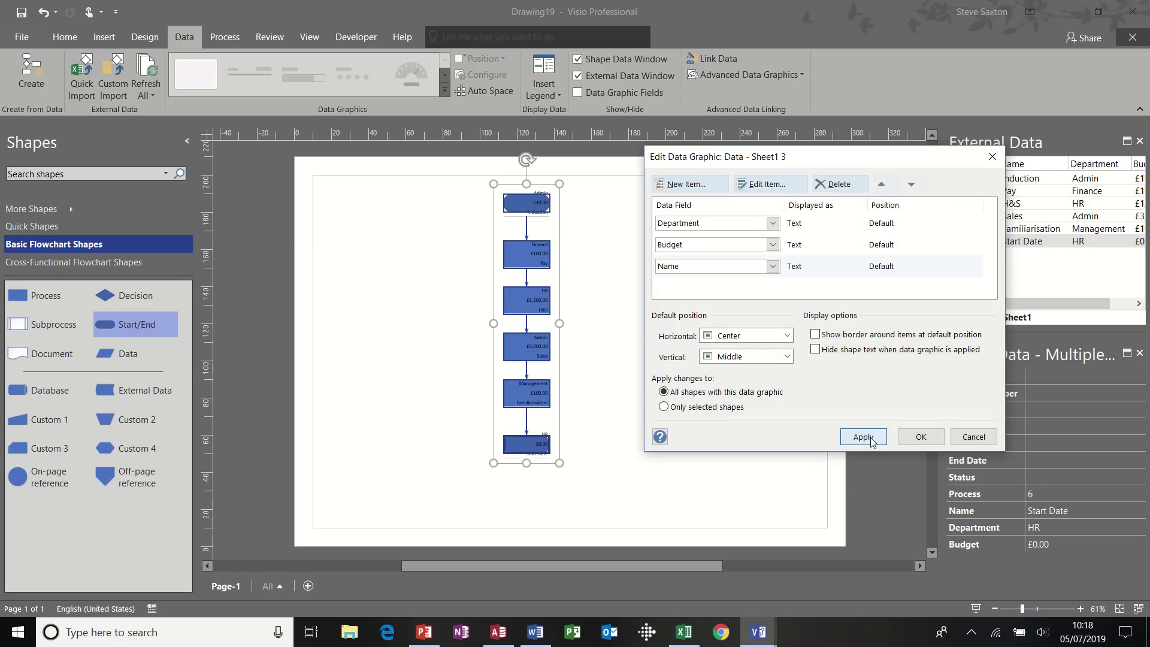
{"action": "left_click", "coordinate": [921, 438]}
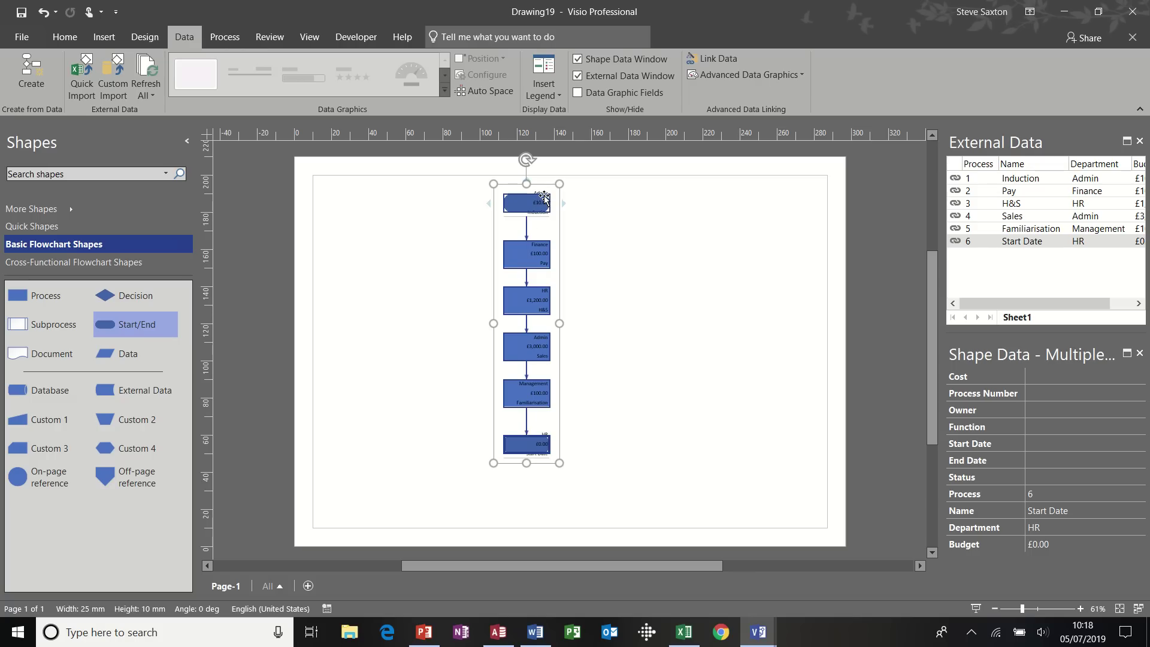
In the current data graphic, set the horizontal position to Right Edge and apply it
{"action": "left_click", "coordinate": [728, 75]}
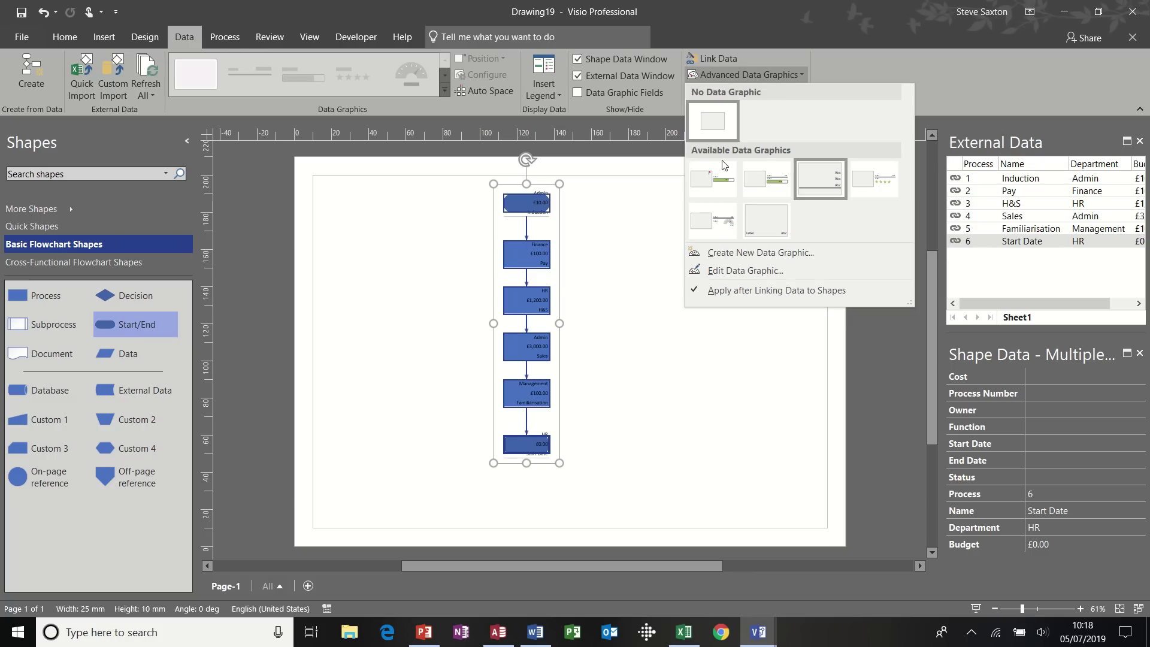
{"action": "left_click", "coordinate": [730, 271]}
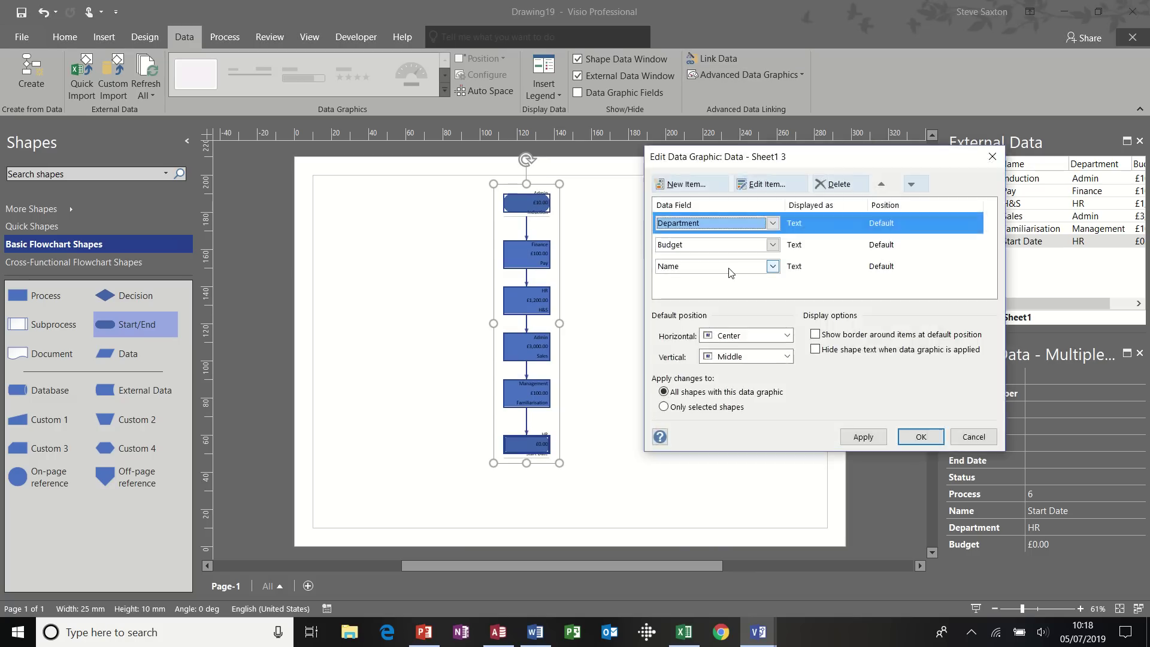
{"action": "left_click", "coordinate": [769, 267]}
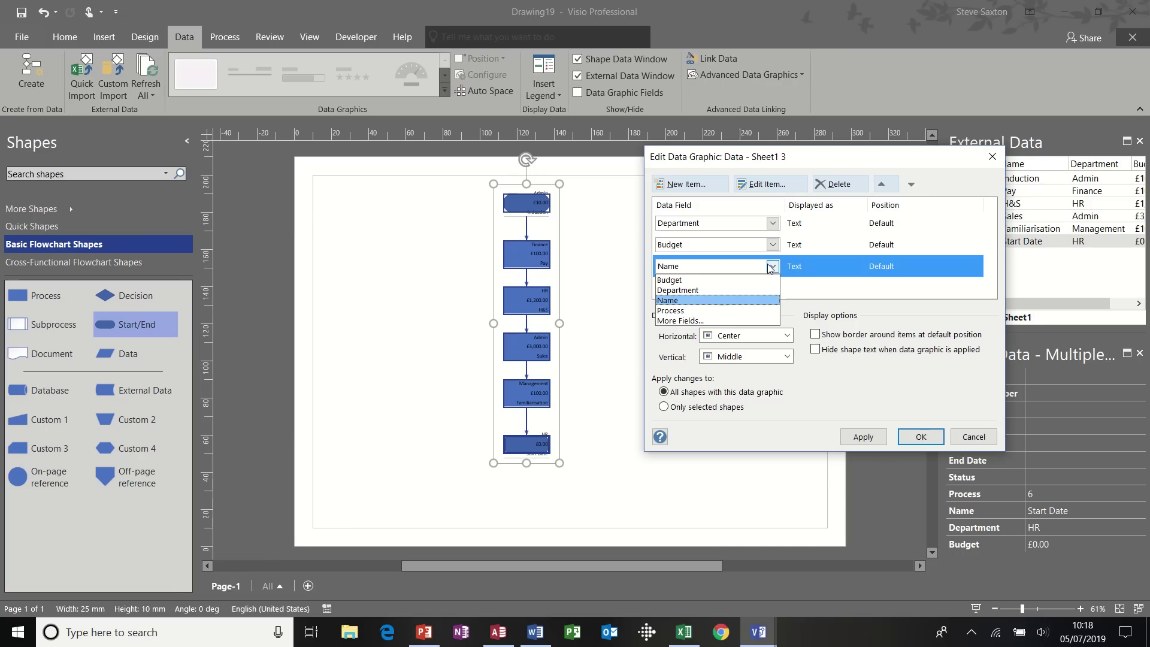
{"action": "left_click", "coordinate": [787, 265]}
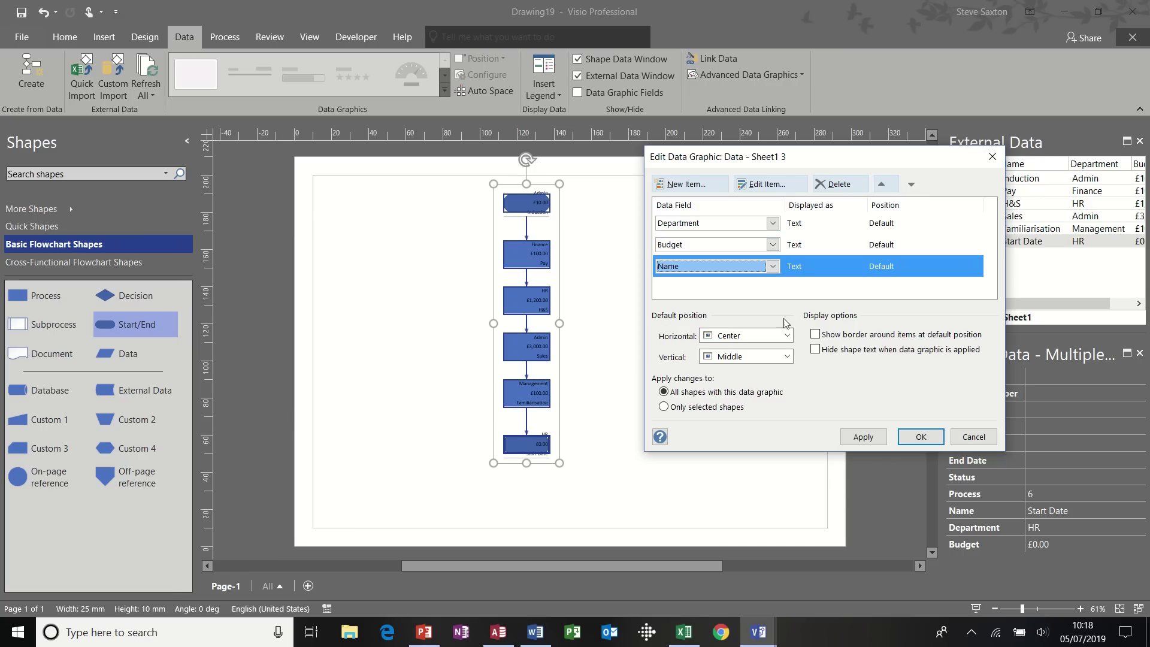
{"action": "left_click", "coordinate": [787, 337]}
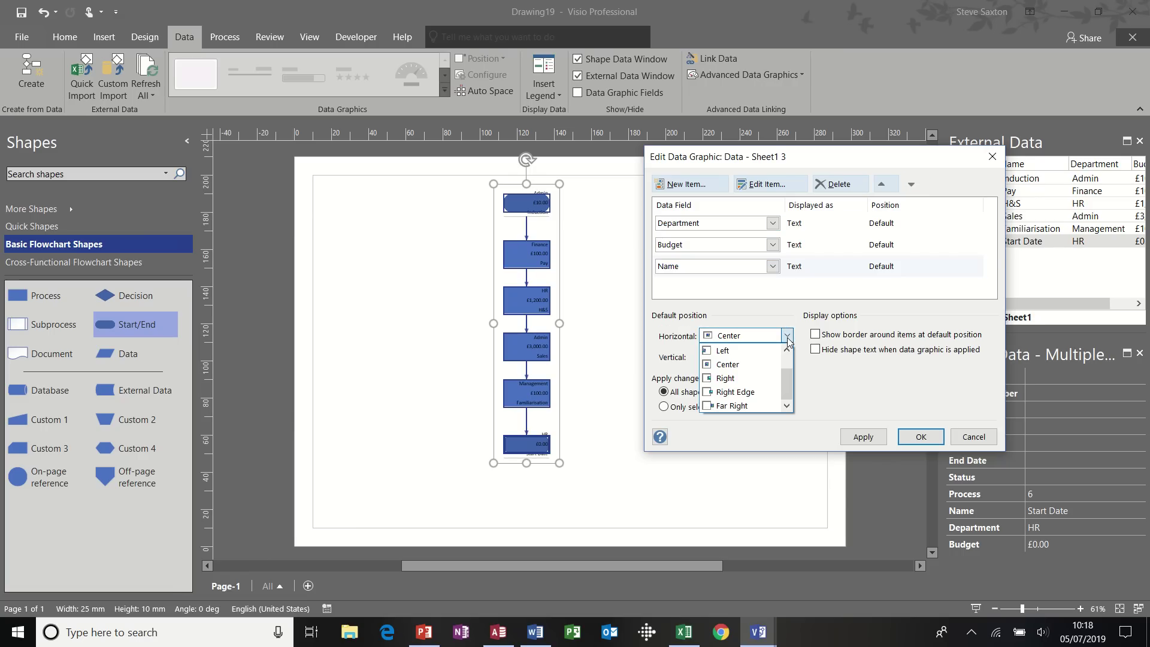
{"action": "left_click", "coordinate": [763, 392]}
{"action": "left_click", "coordinate": [855, 436]}
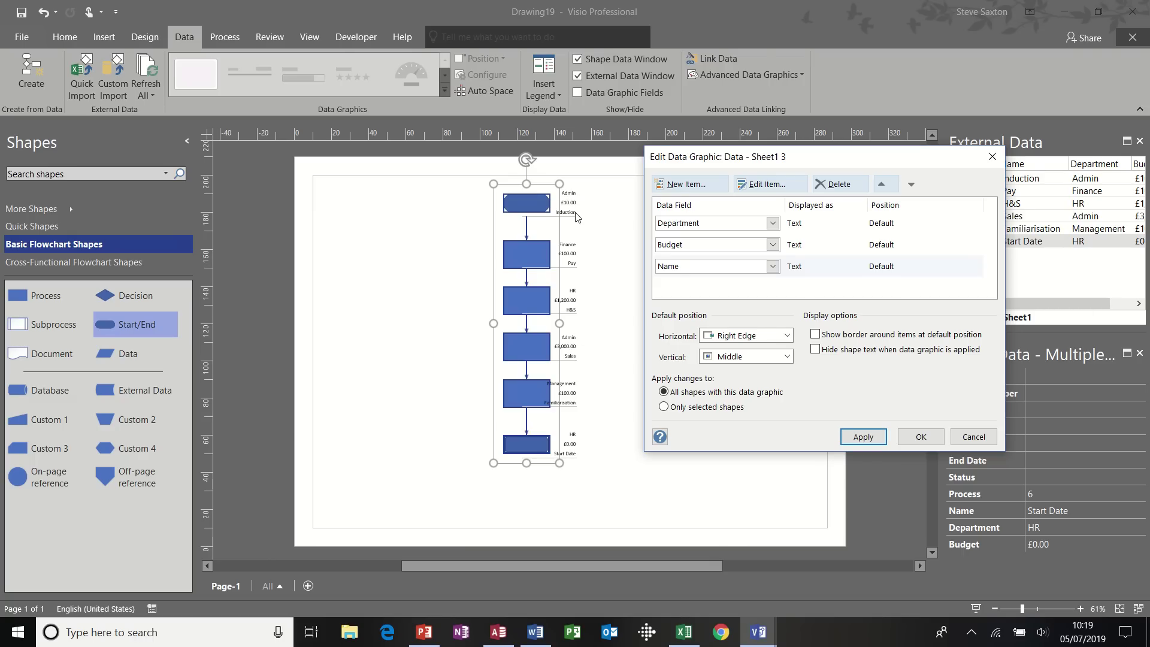
Move the Name item to the top of the list, apply, and confirm the data graphic
{"action": "left_click", "coordinate": [692, 270]}
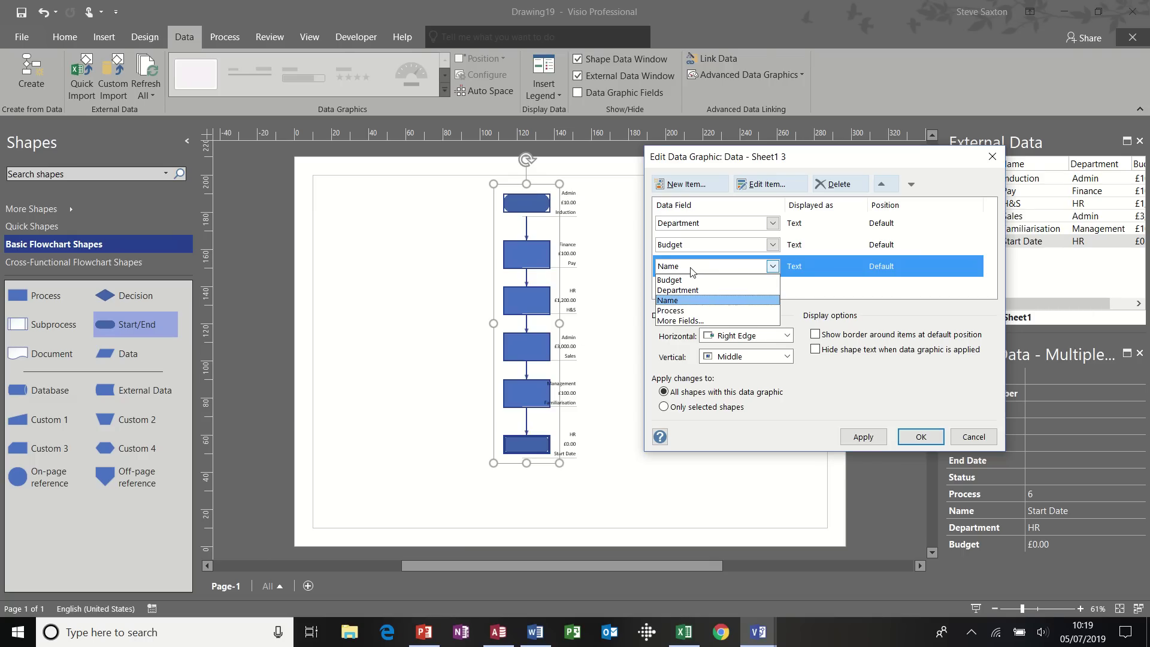
{"action": "left_click", "coordinate": [815, 288]}
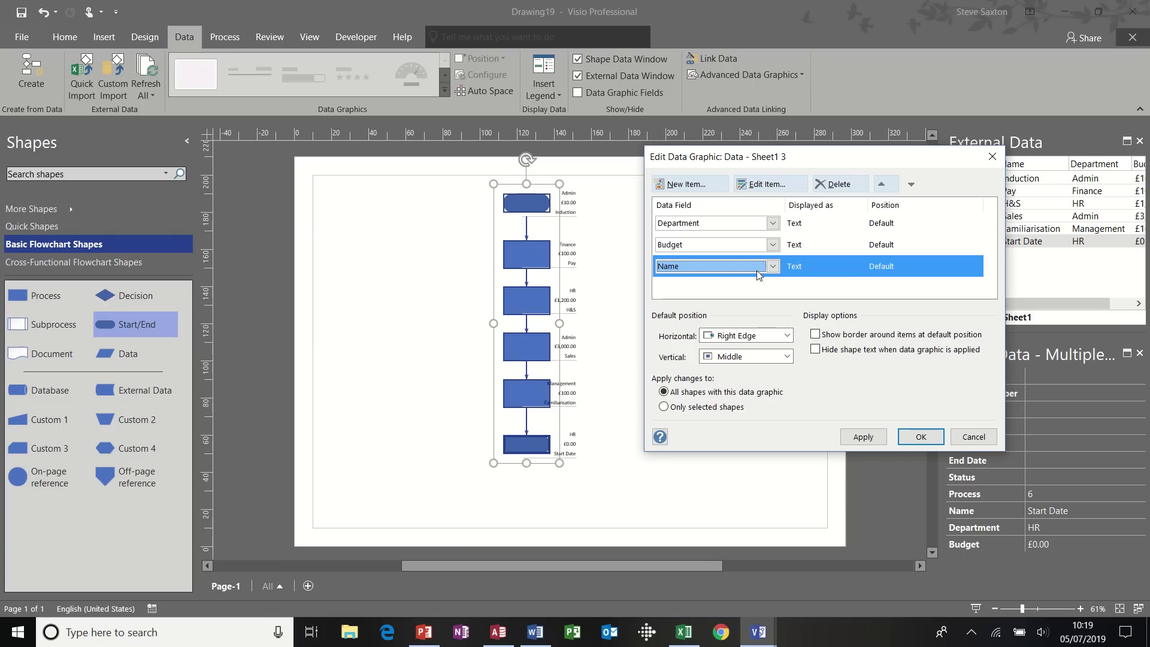
{"action": "left_click", "coordinate": [882, 185]}
{"action": "left_click", "coordinate": [882, 188]}
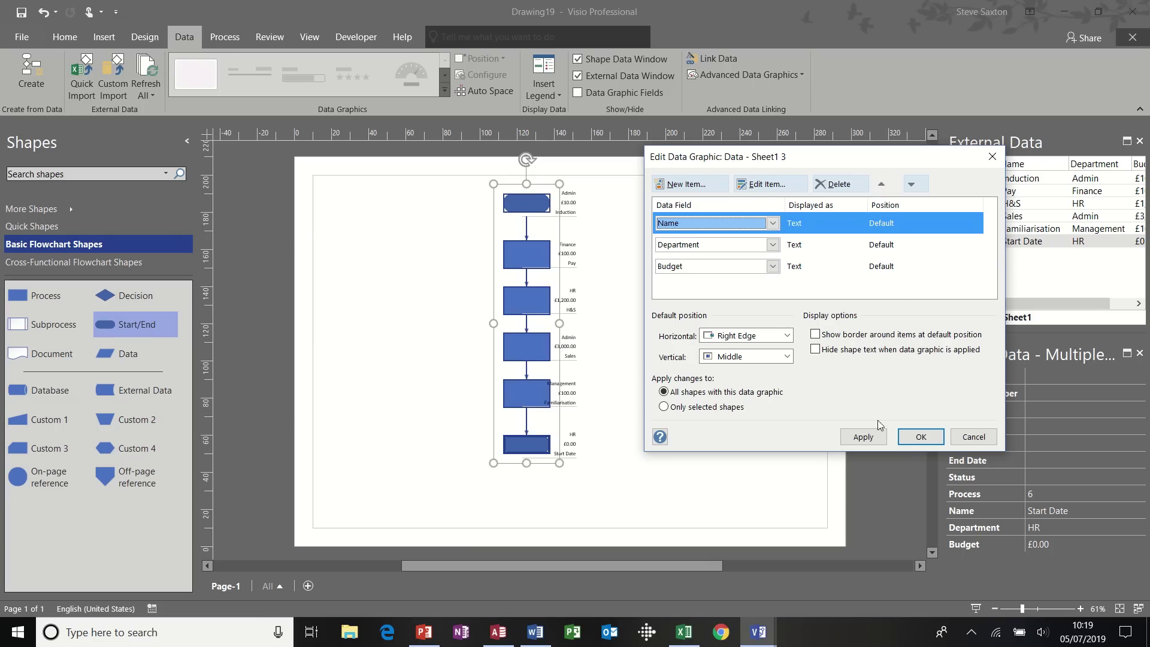
{"action": "left_click", "coordinate": [873, 440]}
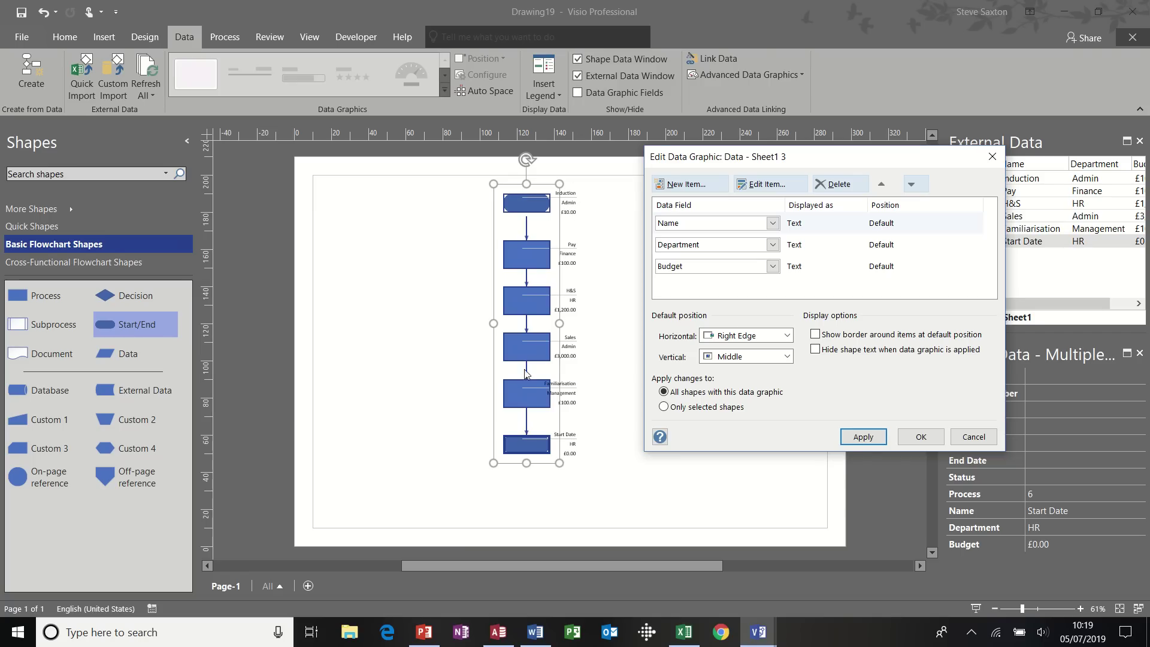
{"action": "left_click", "coordinate": [911, 441]}
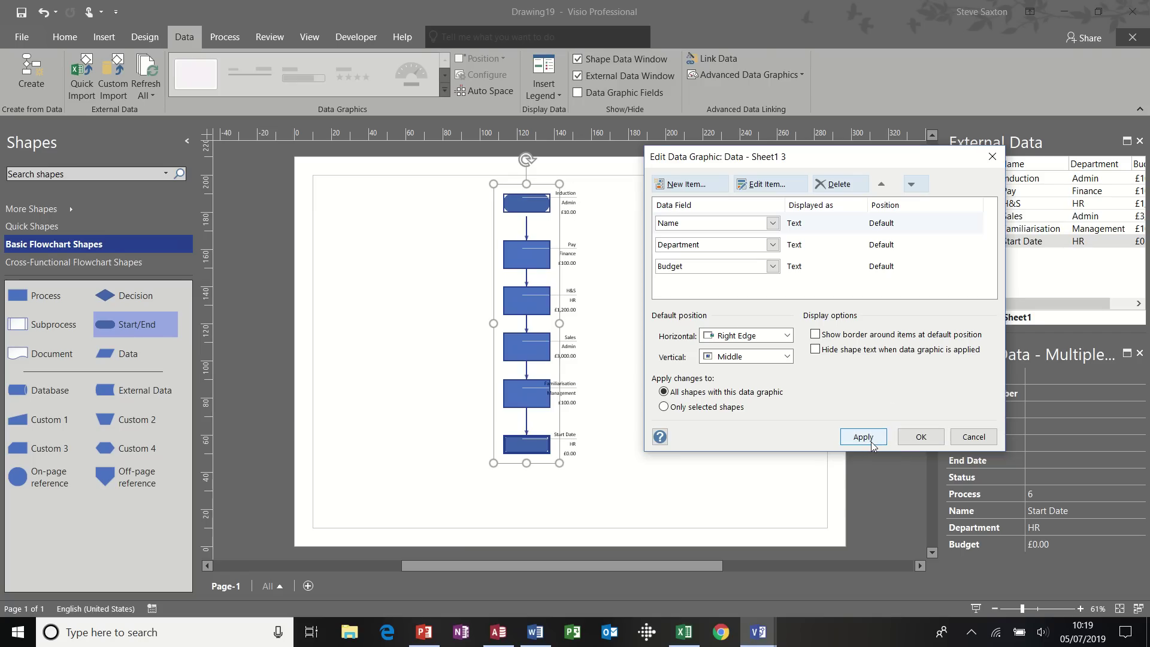
{"action": "left_click", "coordinate": [919, 443]}
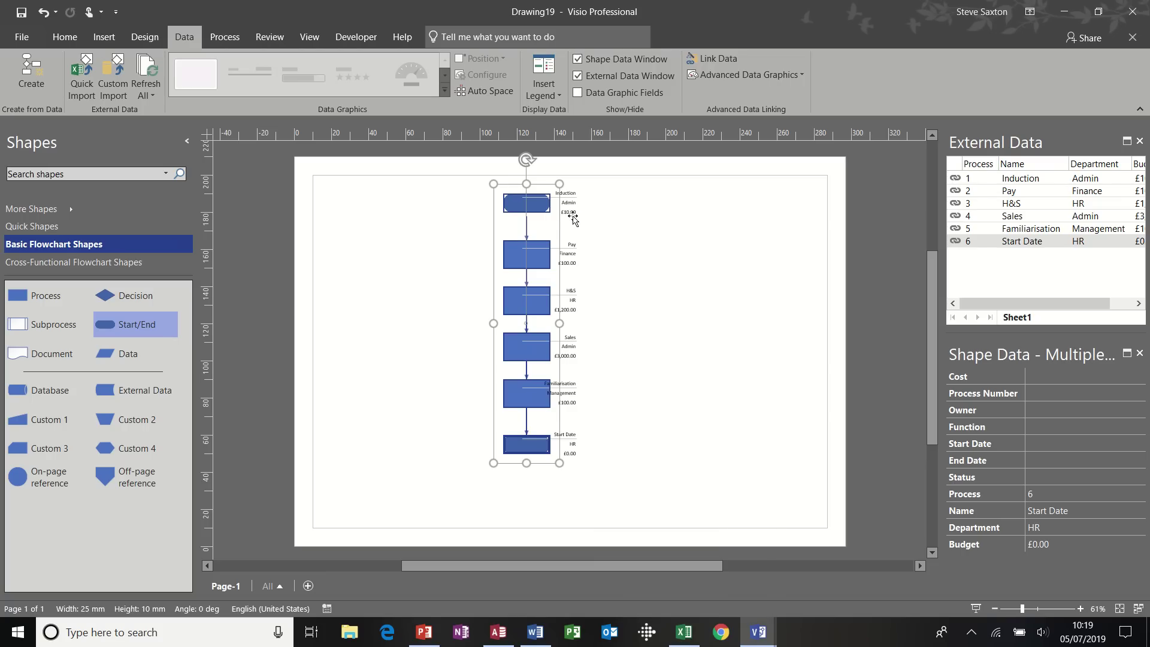
In the linked Excel workbook, enter 100 in cell D2 as the Induction budget
{"action": "left_click", "coordinate": [683, 629]}
{"action": "left_click", "coordinate": [279, 189]}
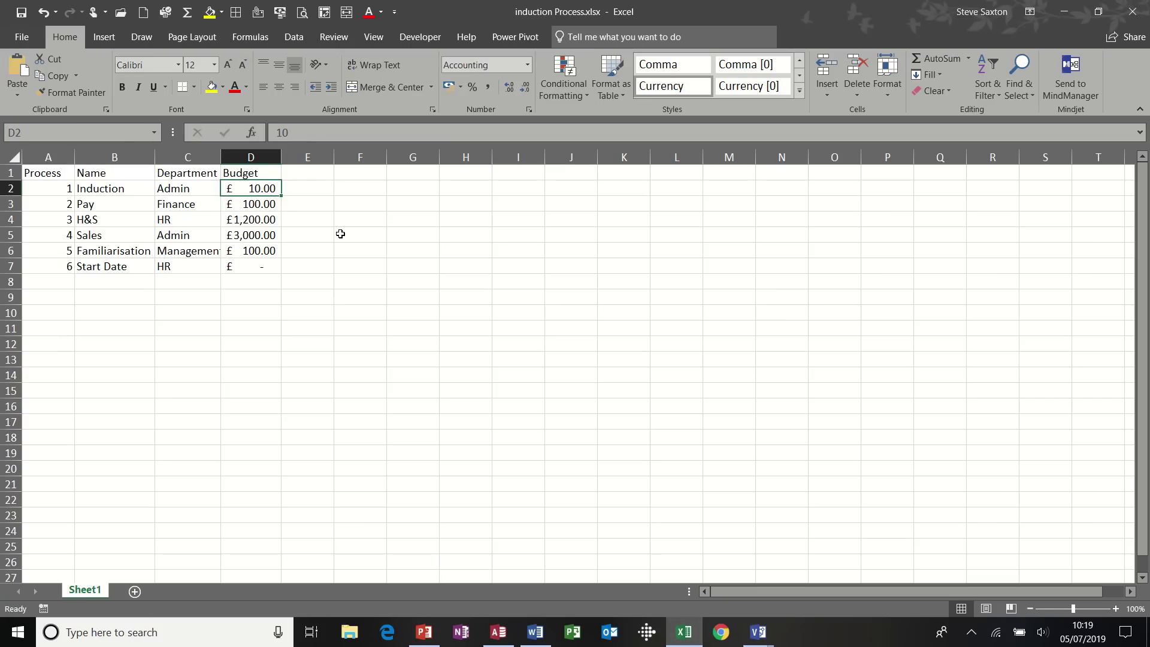
{"action": "type", "text": "100"}
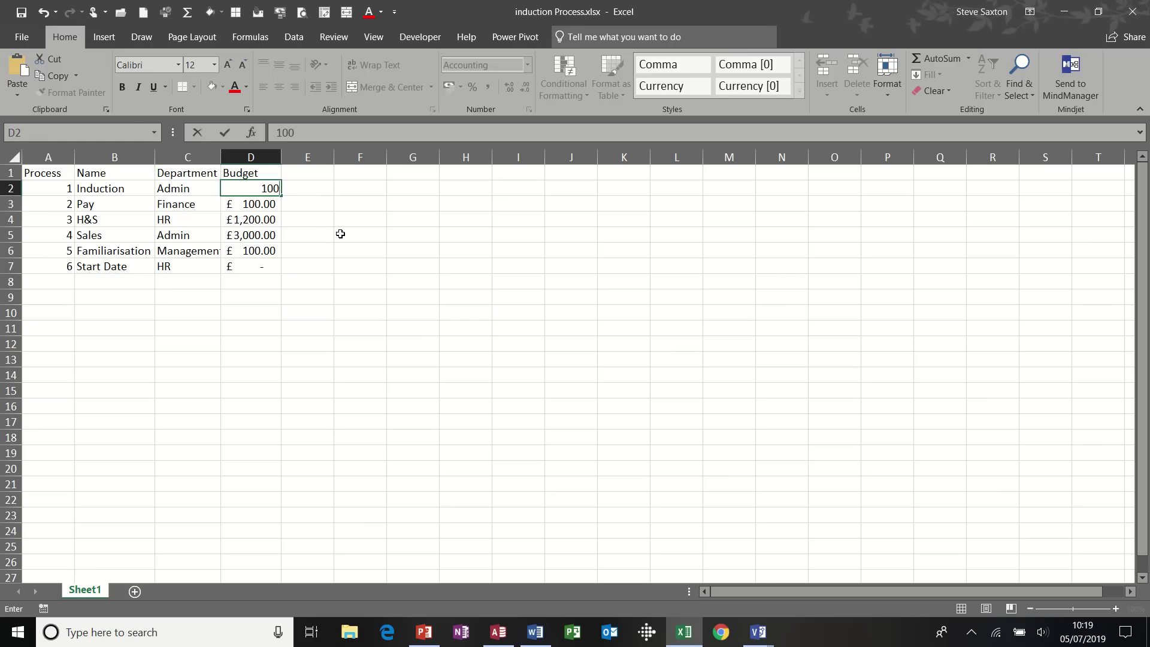
{"action": "left_click", "coordinate": [340, 234]}
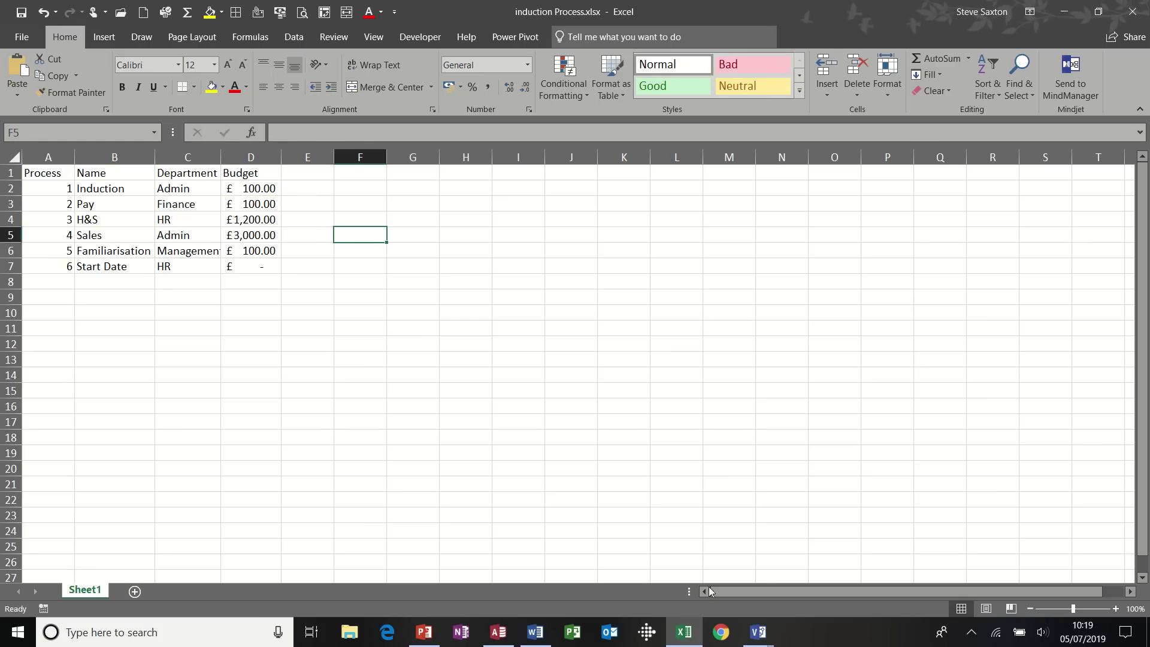
Back in Drawing19, refresh all linked data so Induction shows £100.00
{"action": "mouse_move", "coordinate": [758, 632]}
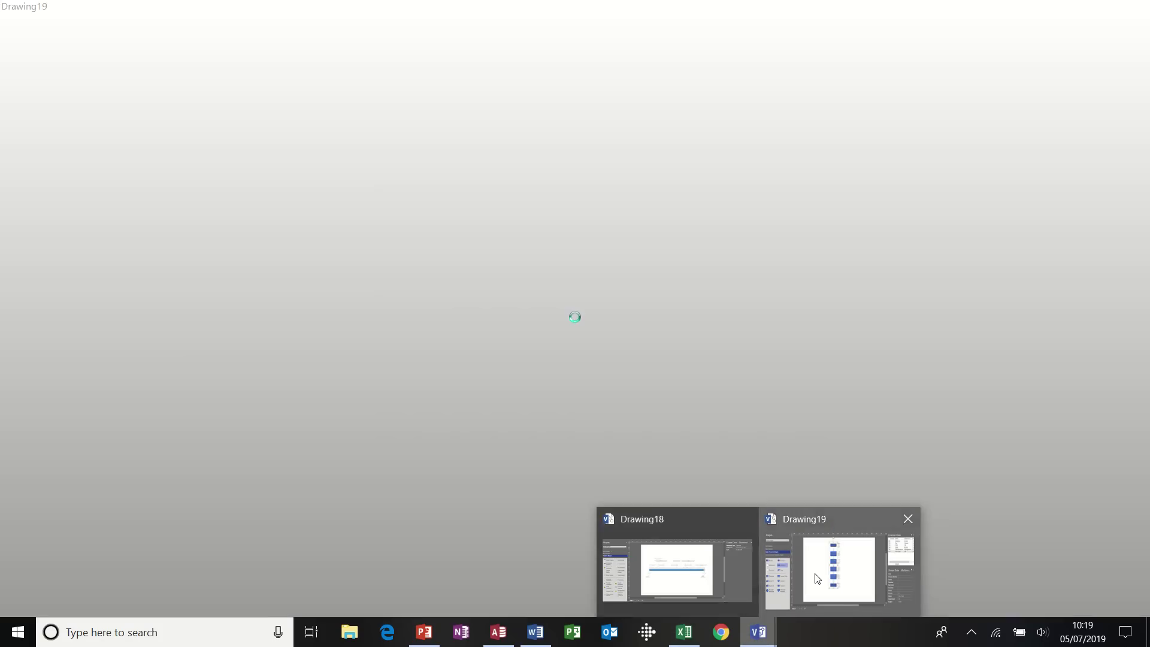
{"action": "left_click", "coordinate": [818, 578]}
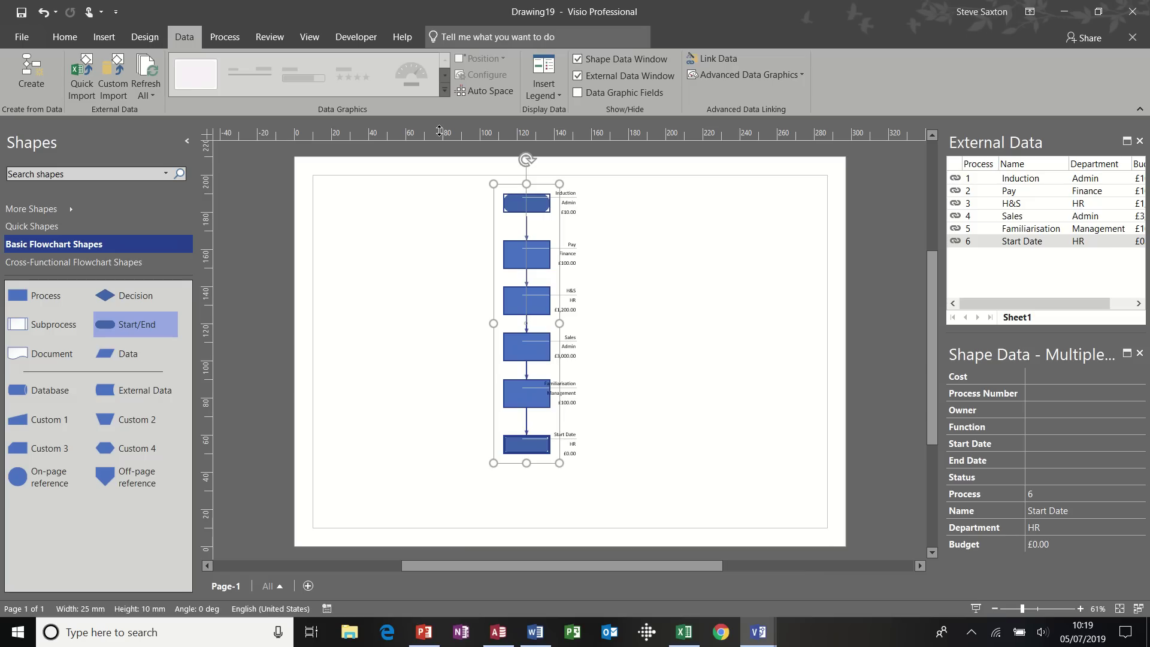
{"action": "left_click", "coordinate": [148, 68]}
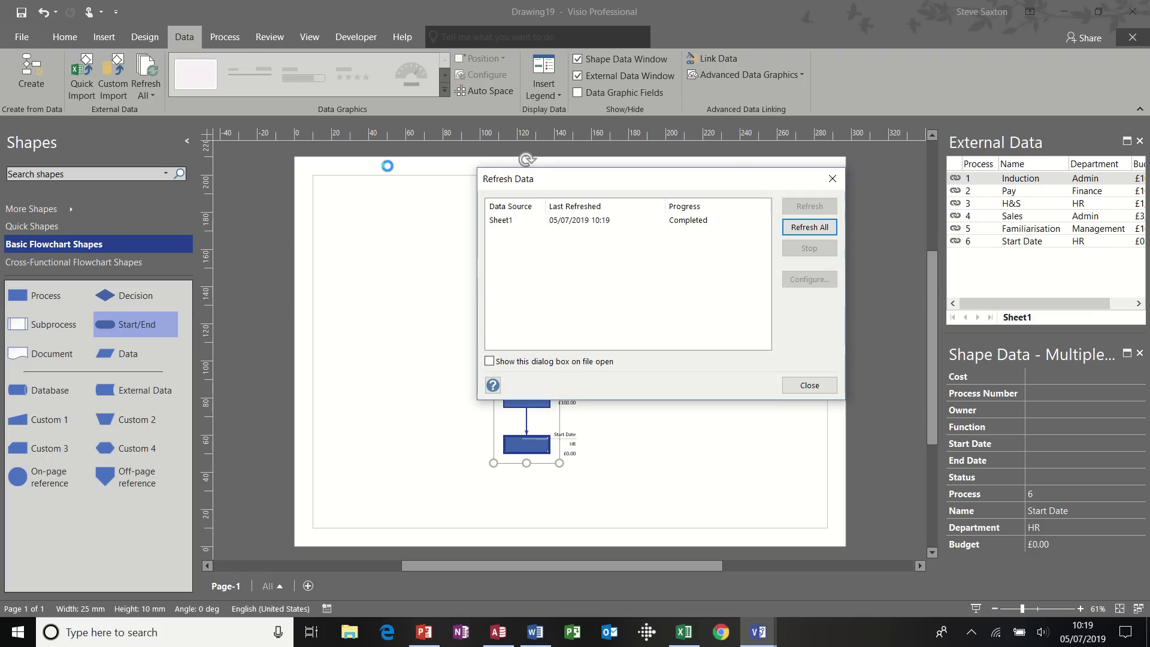
{"action": "left_click", "coordinate": [809, 385]}
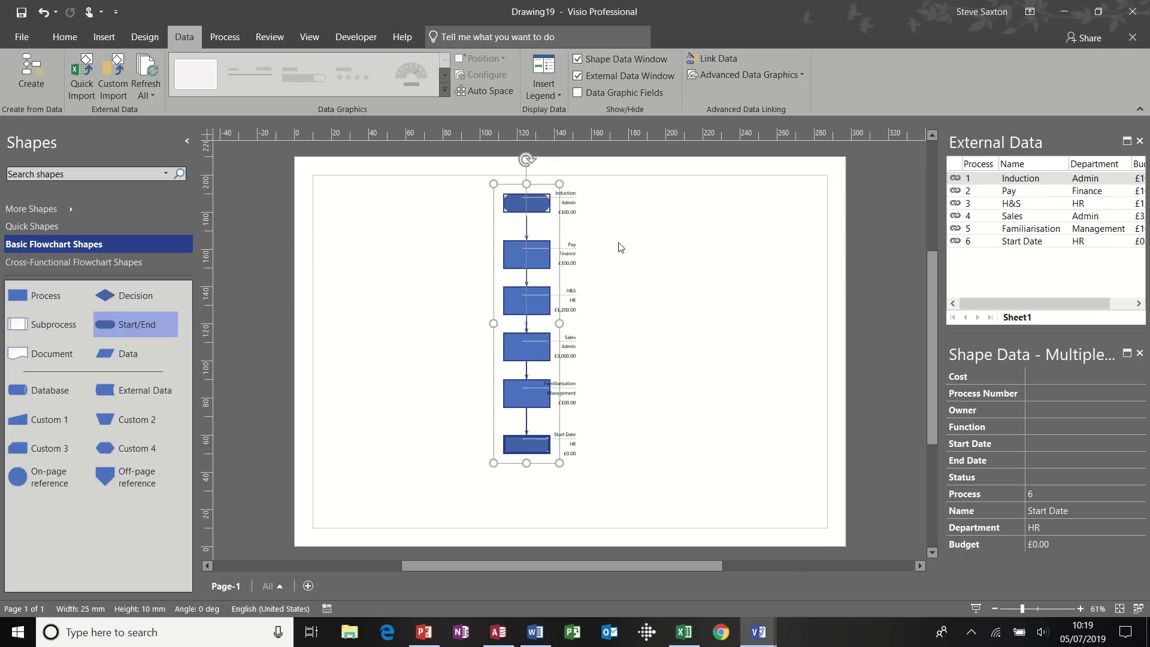